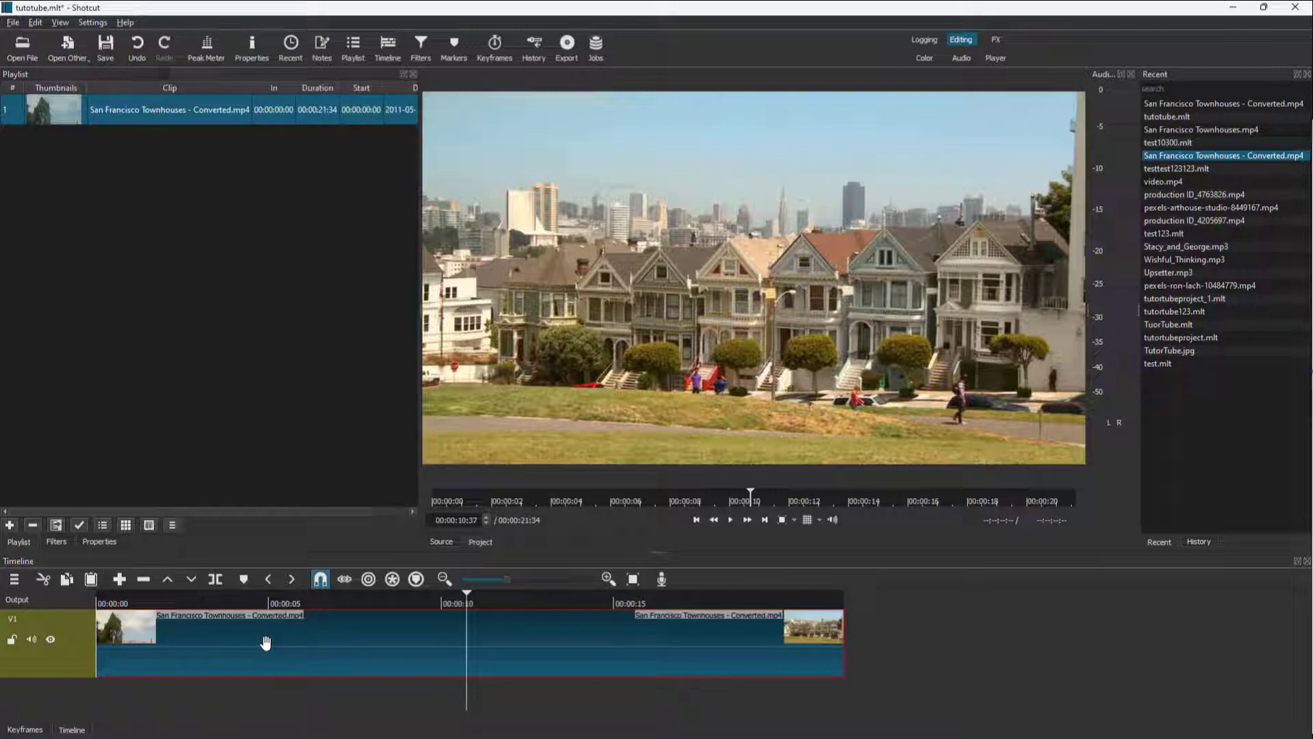
- Select the townhouses clip and show the Filters panel from the View menu
click(60, 542)
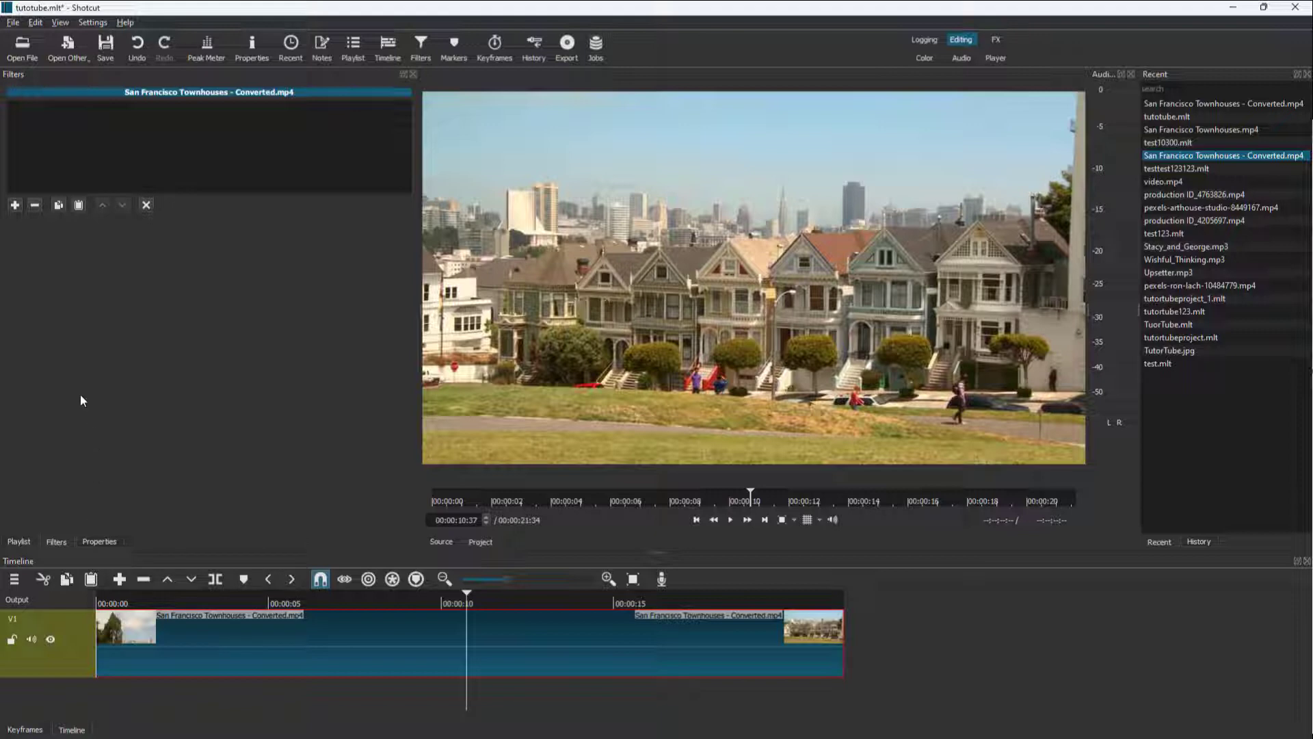
click(60, 23)
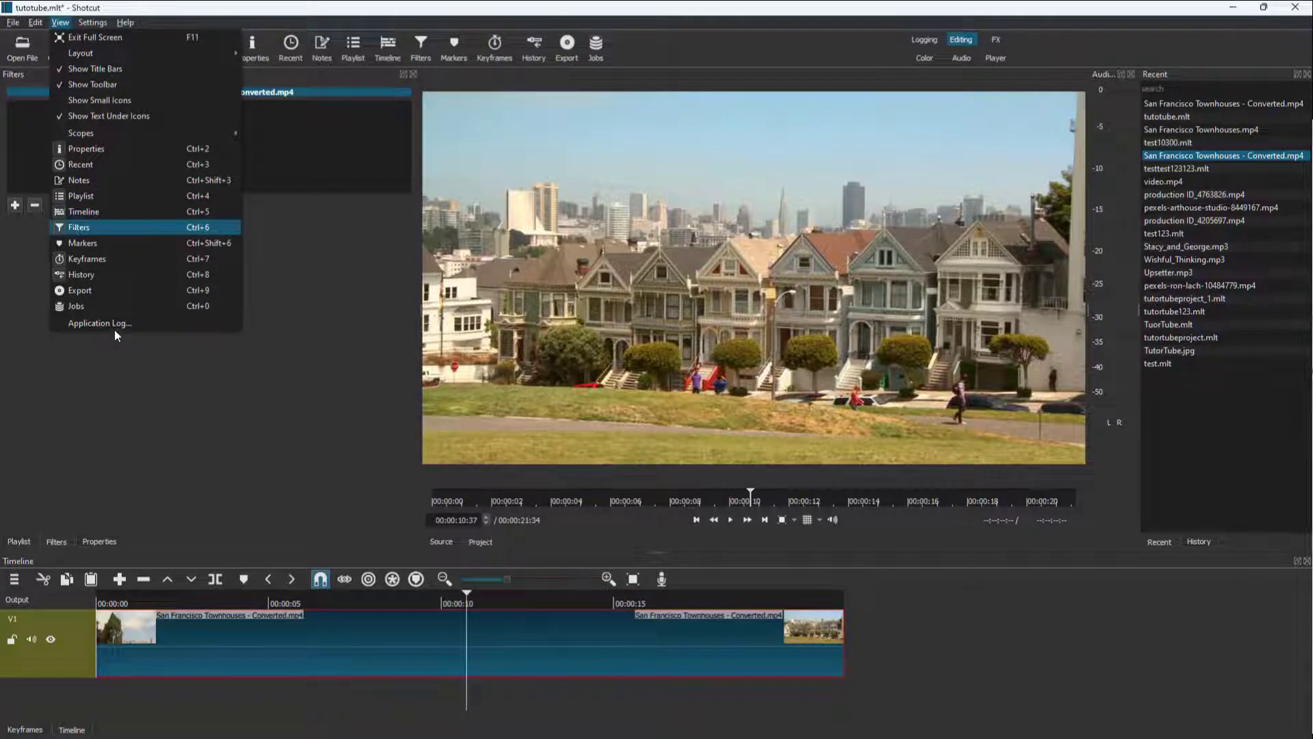
click(146, 389)
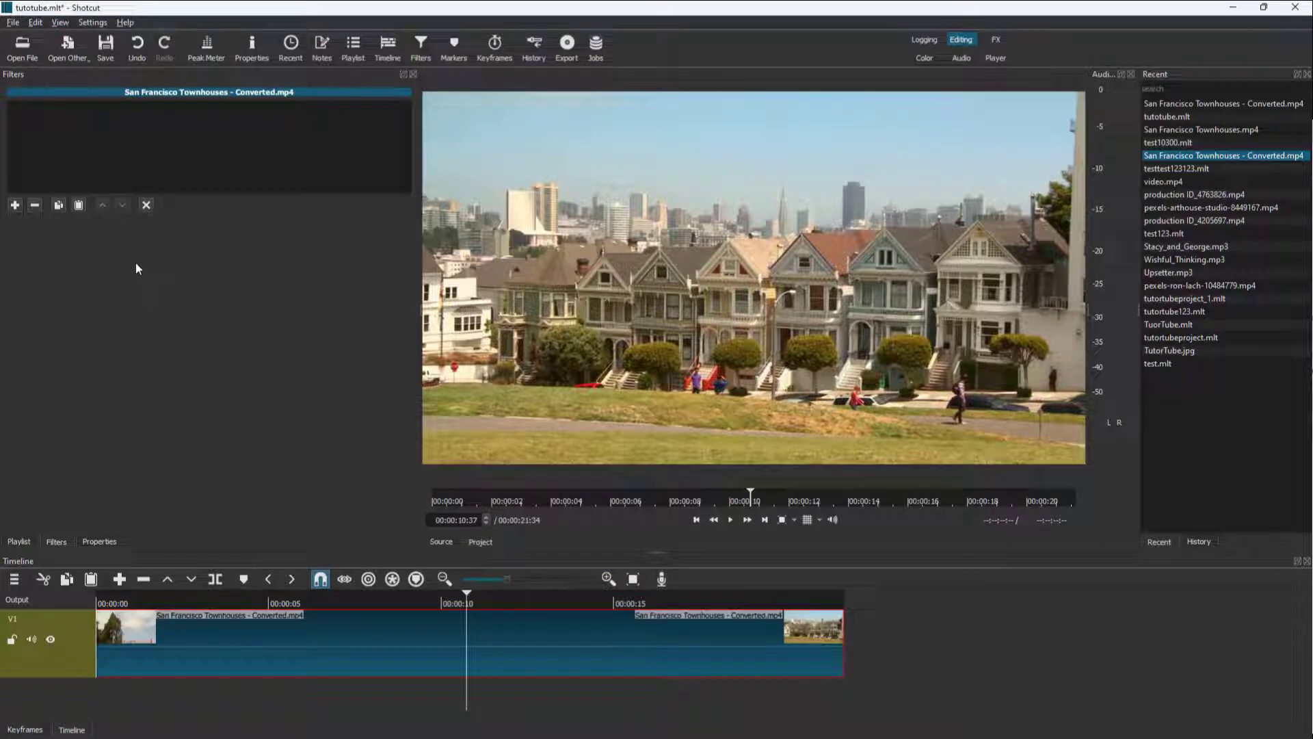
- Open the filter chooser, switch to Favorite, and search for 'col'
click(15, 205)
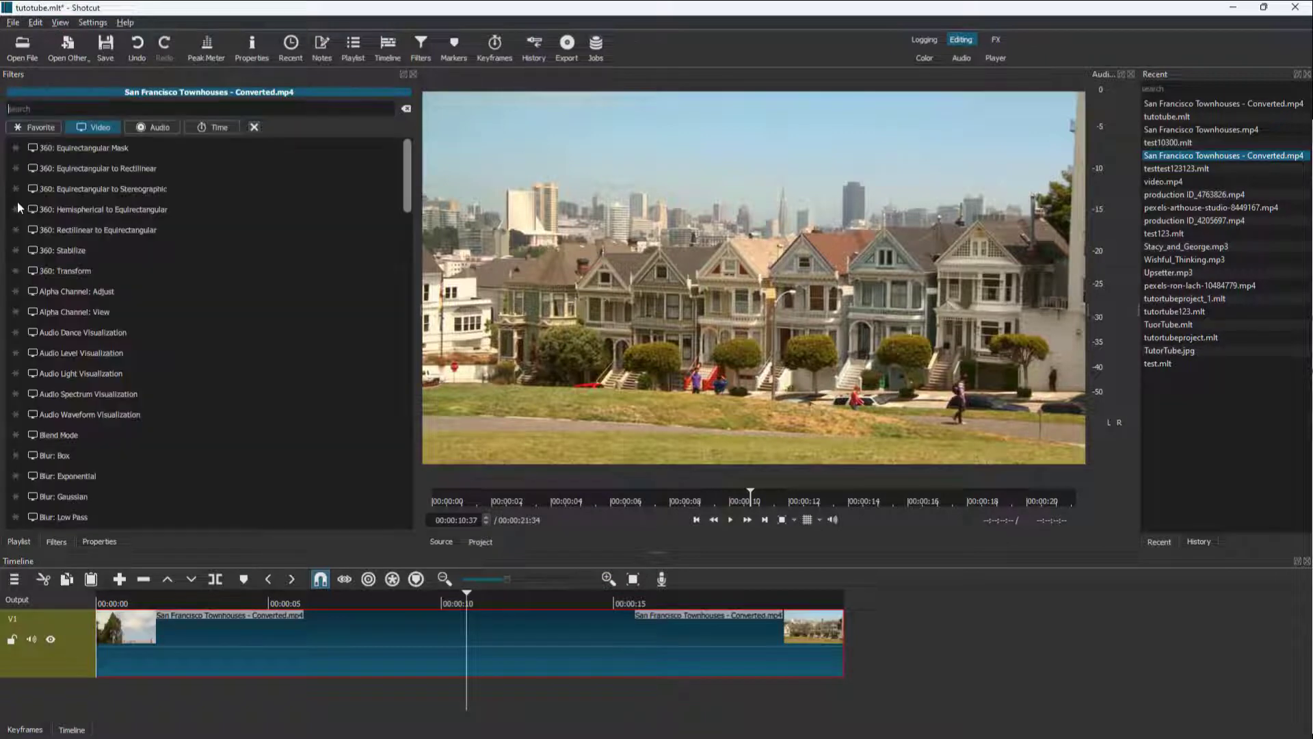
scroll(175, 250, down, 20)
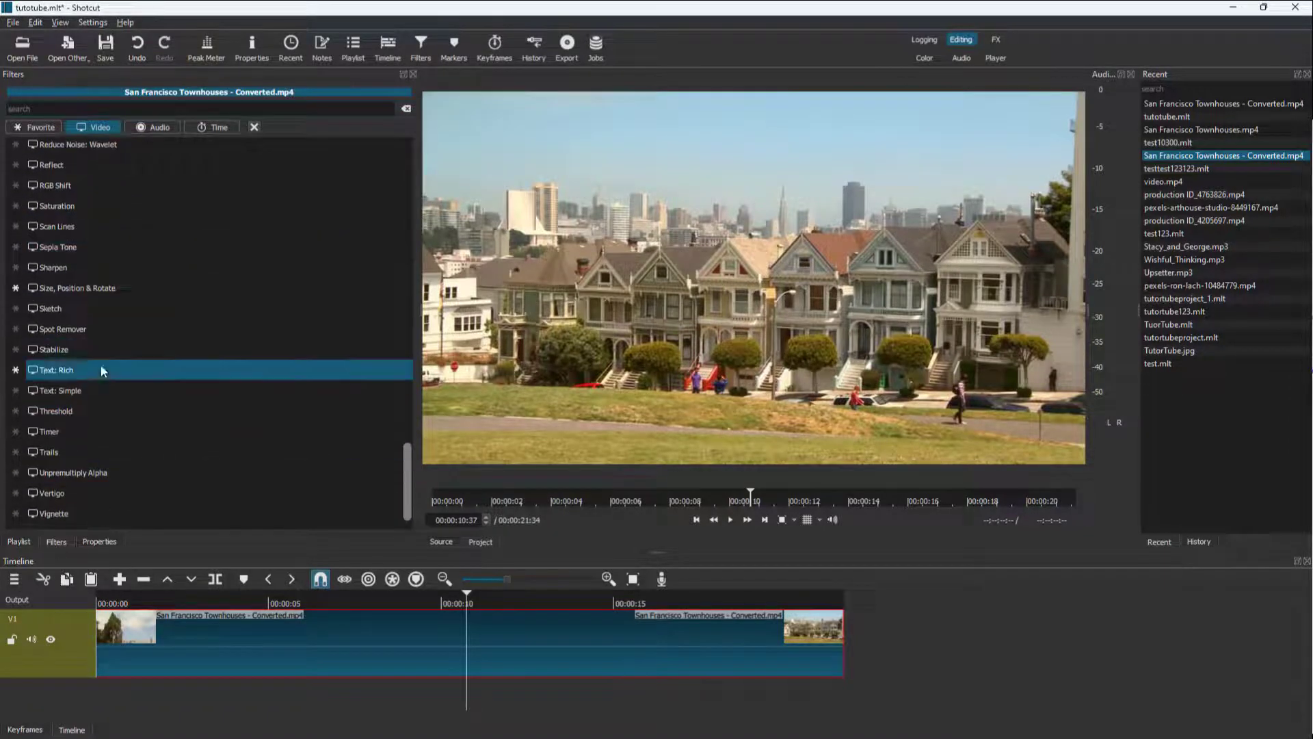
click(30, 129)
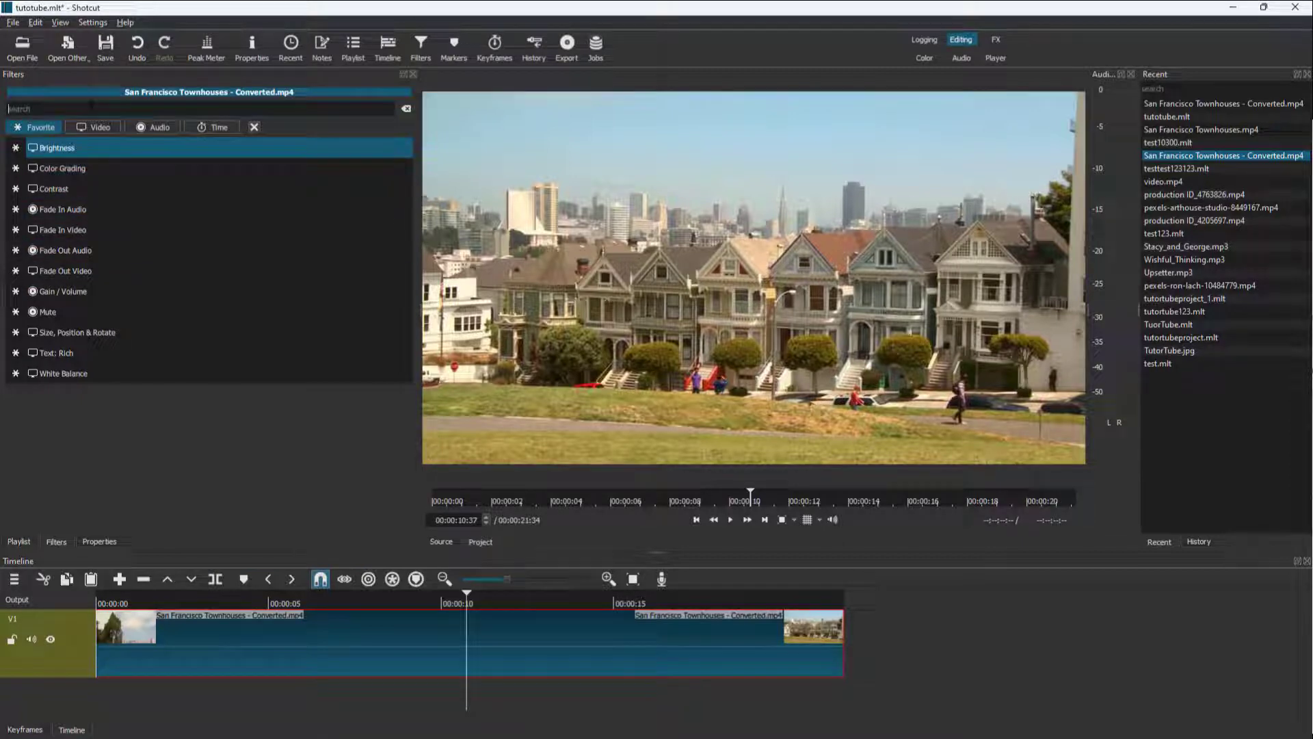
text(color)
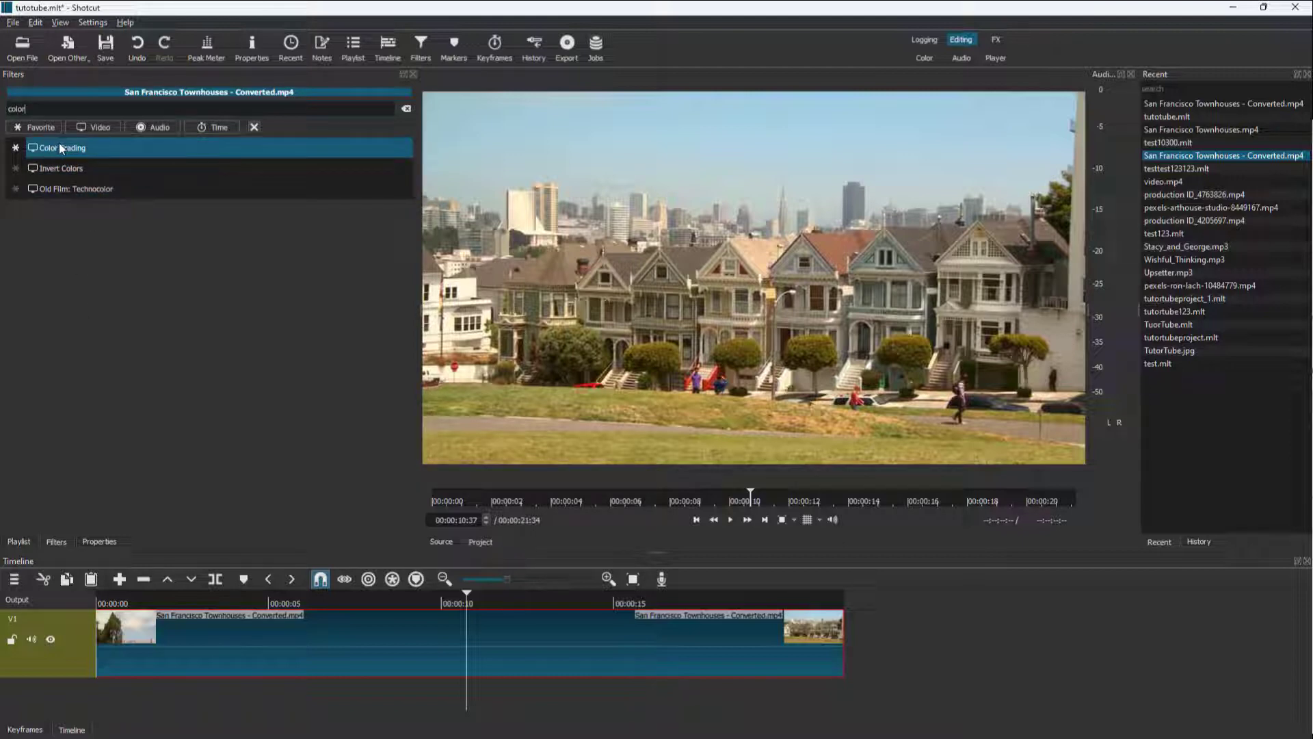
- Add a Brightness filter with the (defaults) preset and raise its level to 103.3%
click(45, 126)
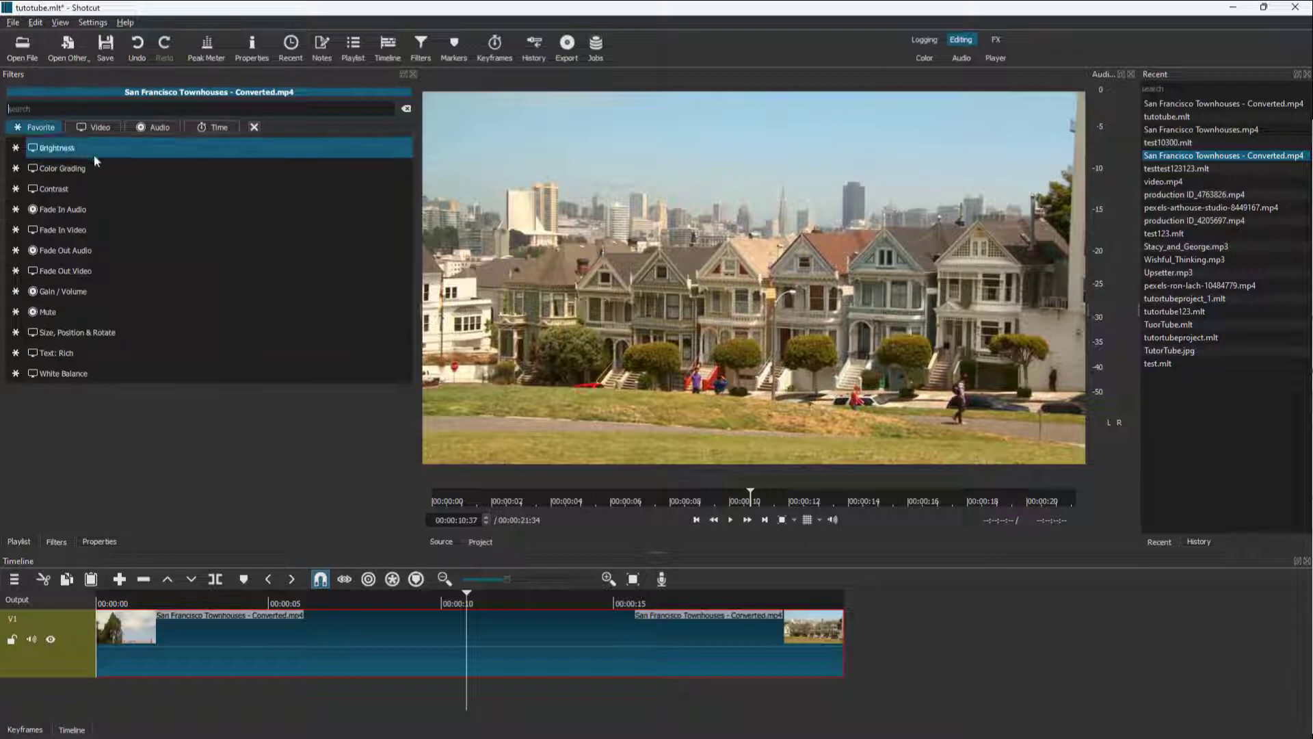
click(97, 149)
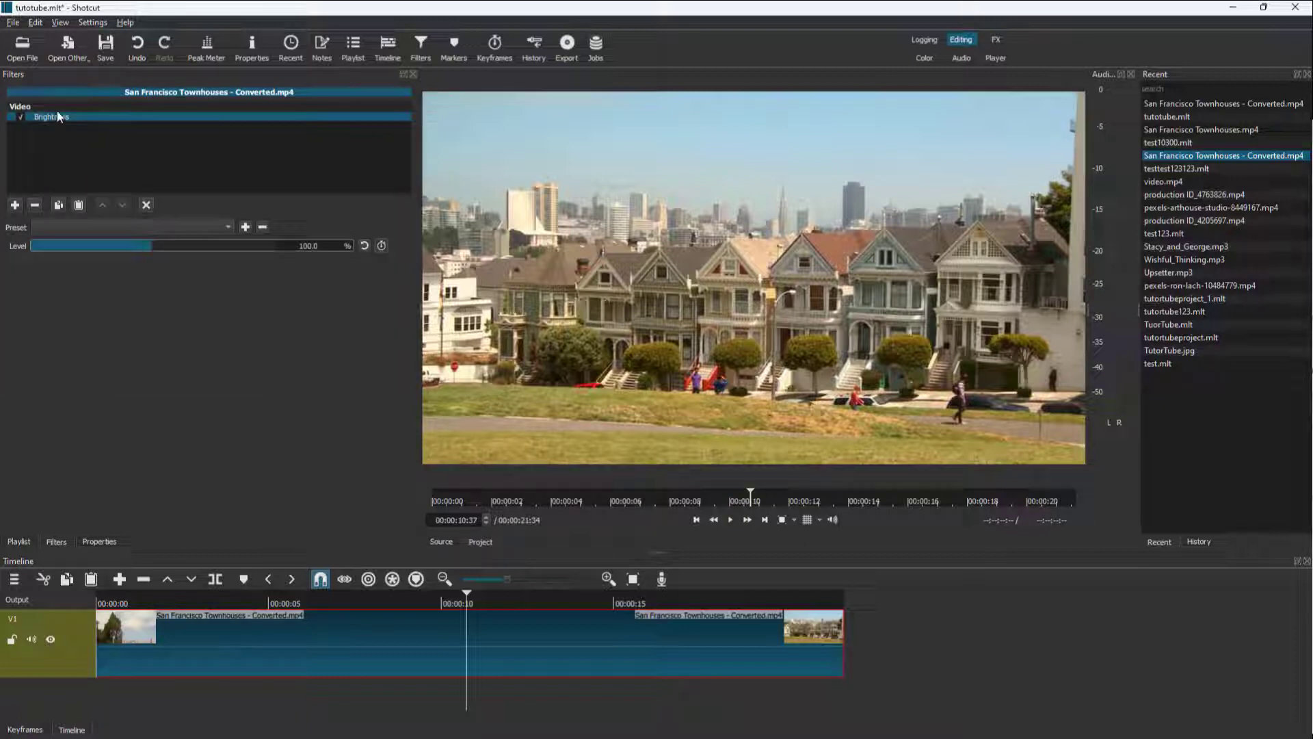
click(210, 228)
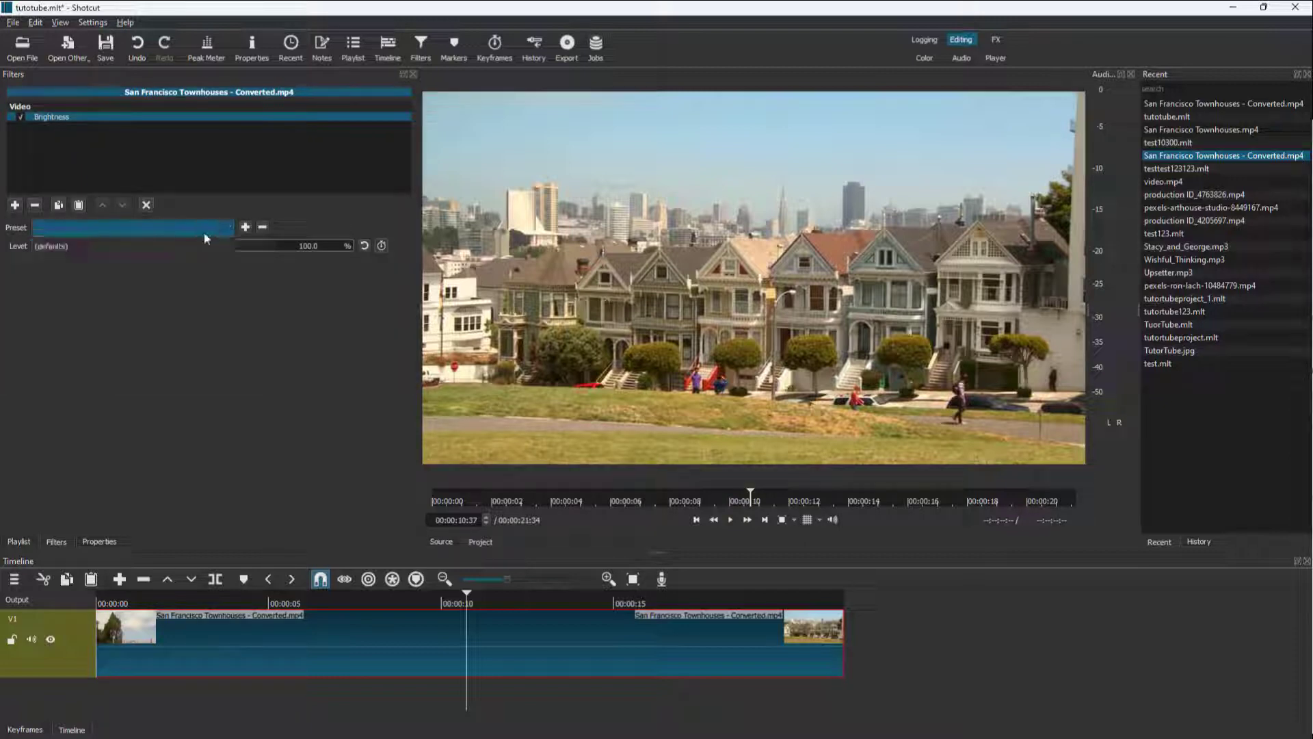
click(205, 245)
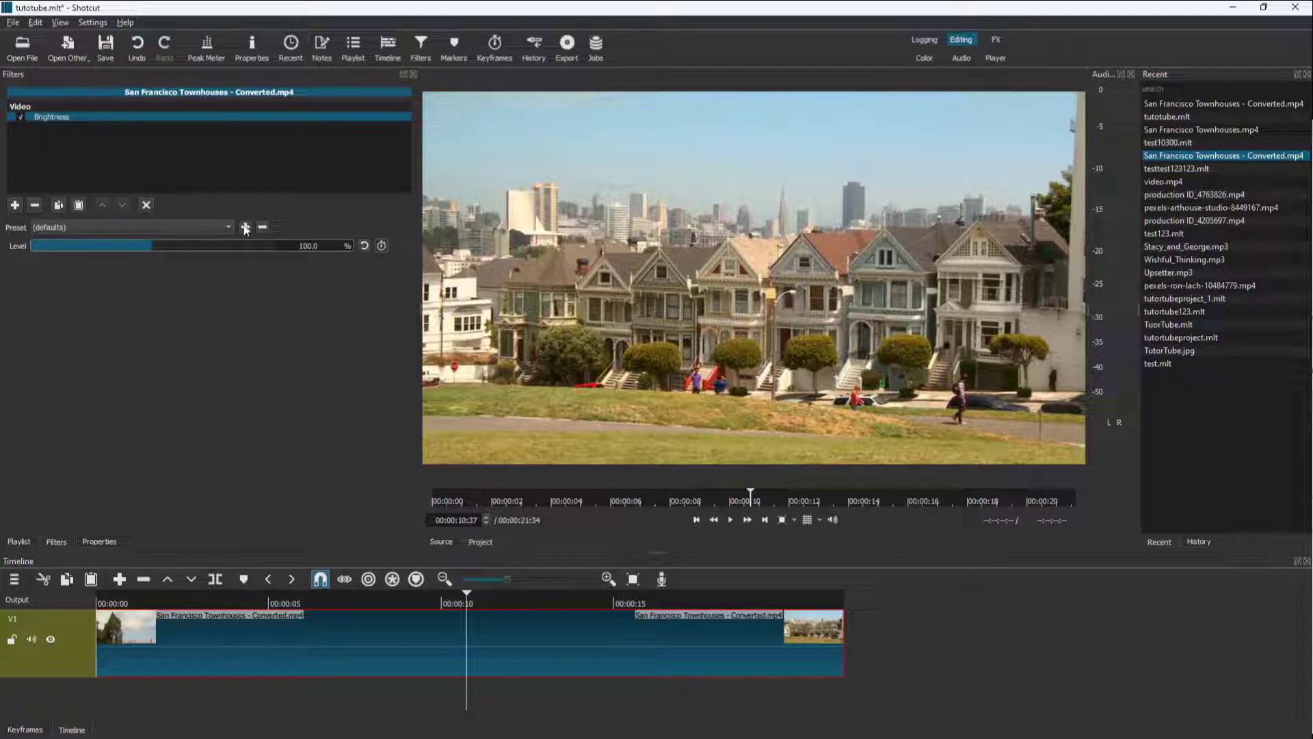
mouse_move(151, 245)
mouse_down()
mouse_move(187, 245)
mouse_move(109, 248)
mouse_move(183, 250)
mouse_move(158, 257)
mouse_up()
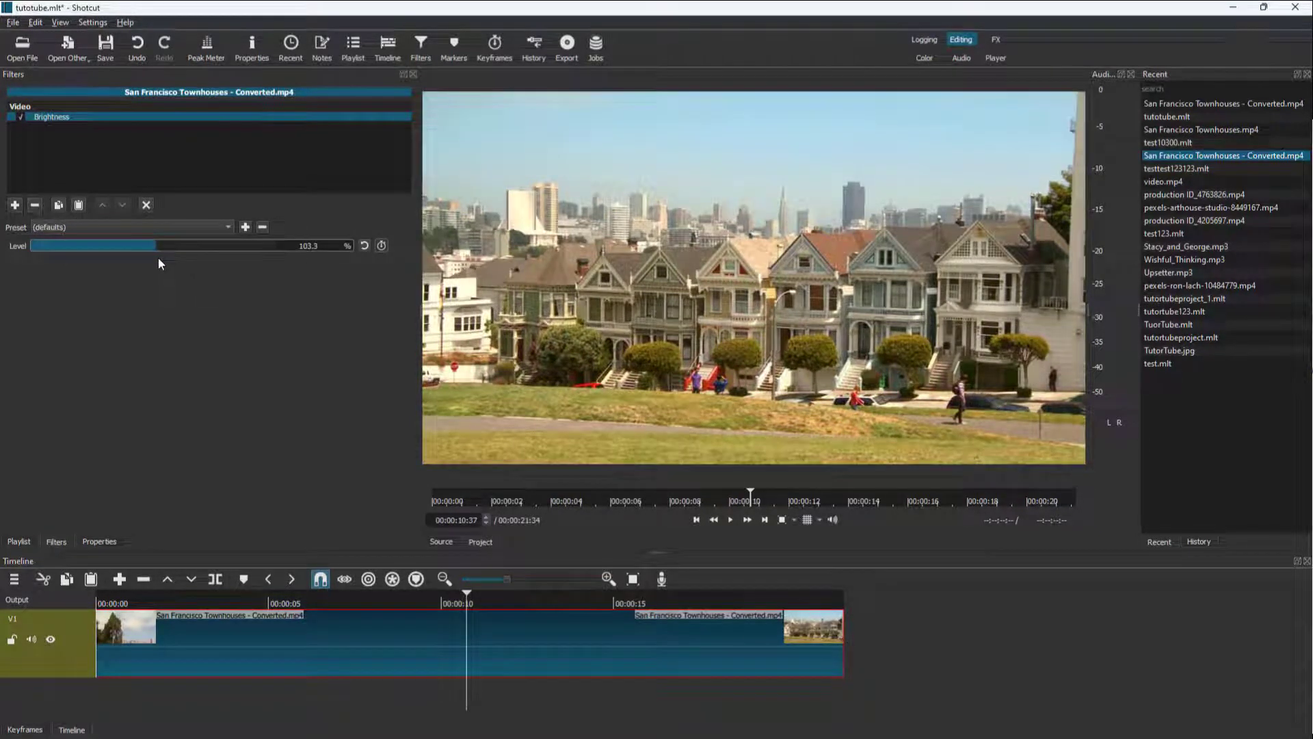
- Add a Contrast filter from Favorites and raise its level to 59.7%
click(15, 205)
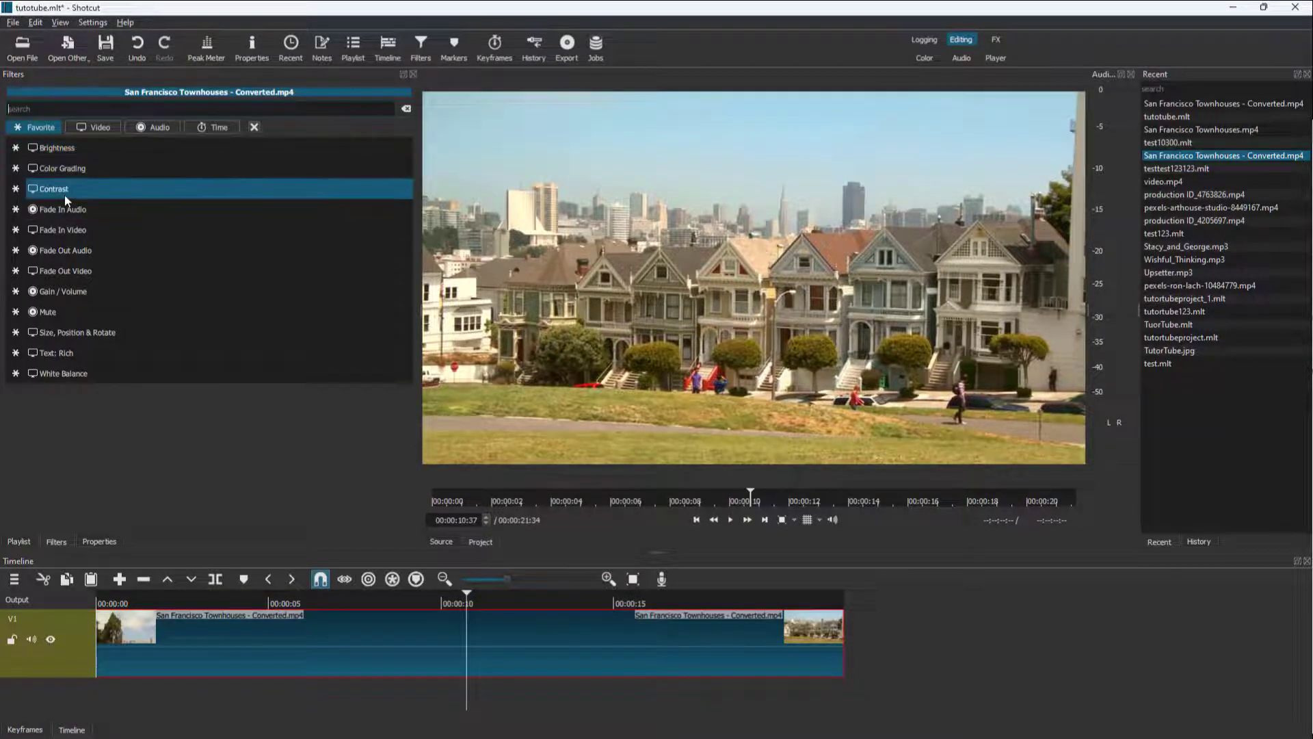
click(41, 189)
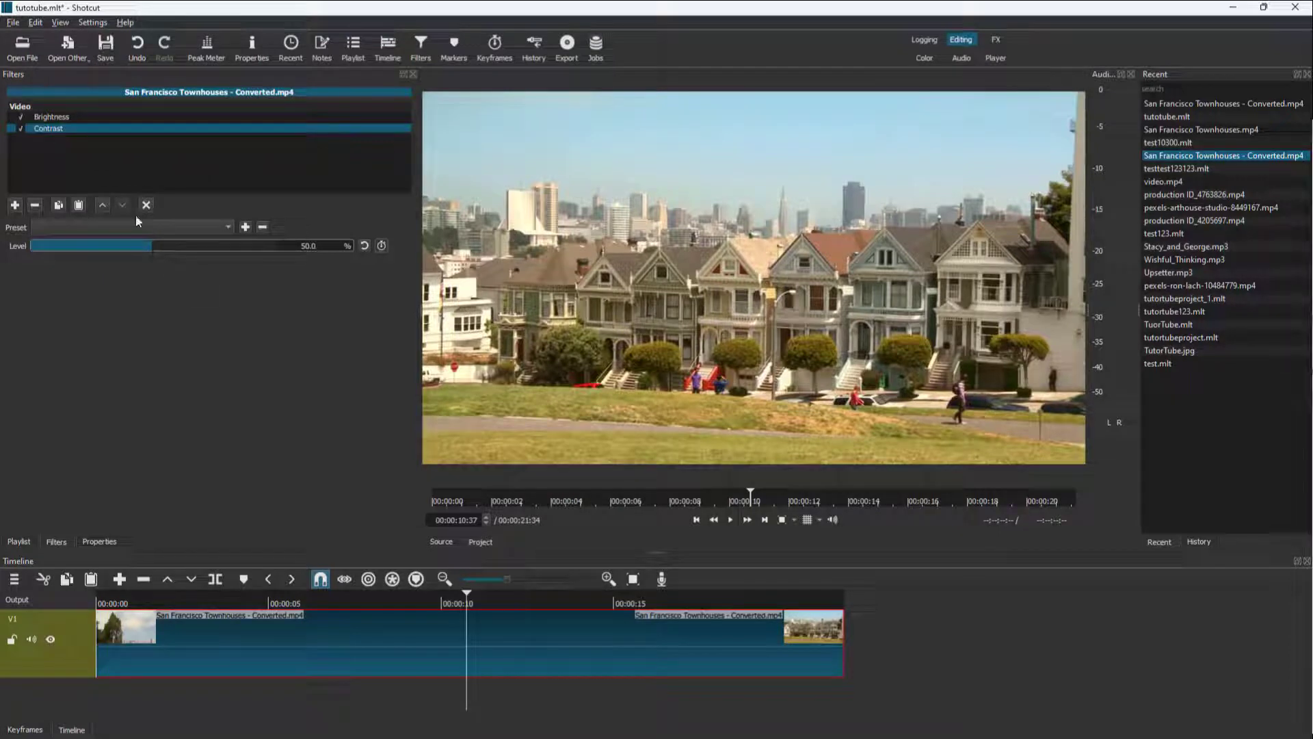
mouse_move(156, 245)
mouse_down()
mouse_move(190, 253)
mouse_move(149, 251)
mouse_move(178, 251)
mouse_up()
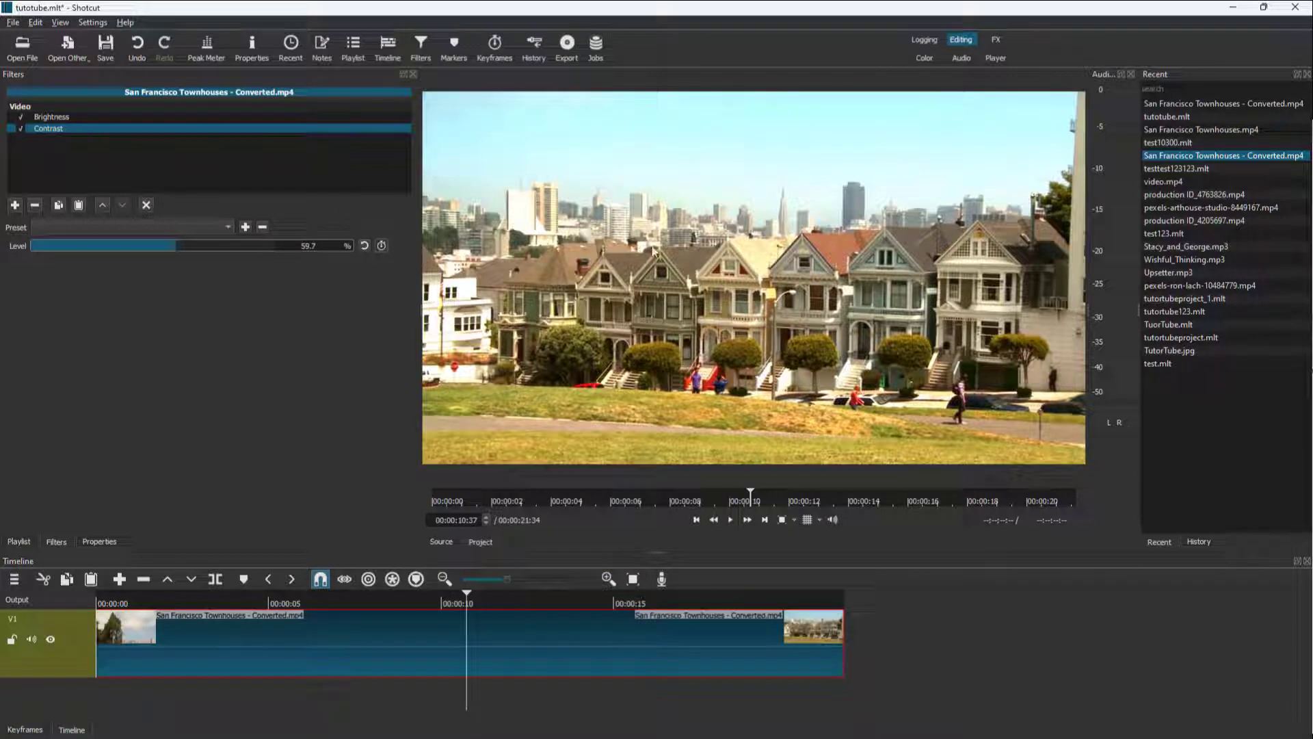
- Move the playhead to about 9 s and toggle Contrast off and on to compare
click(396, 601)
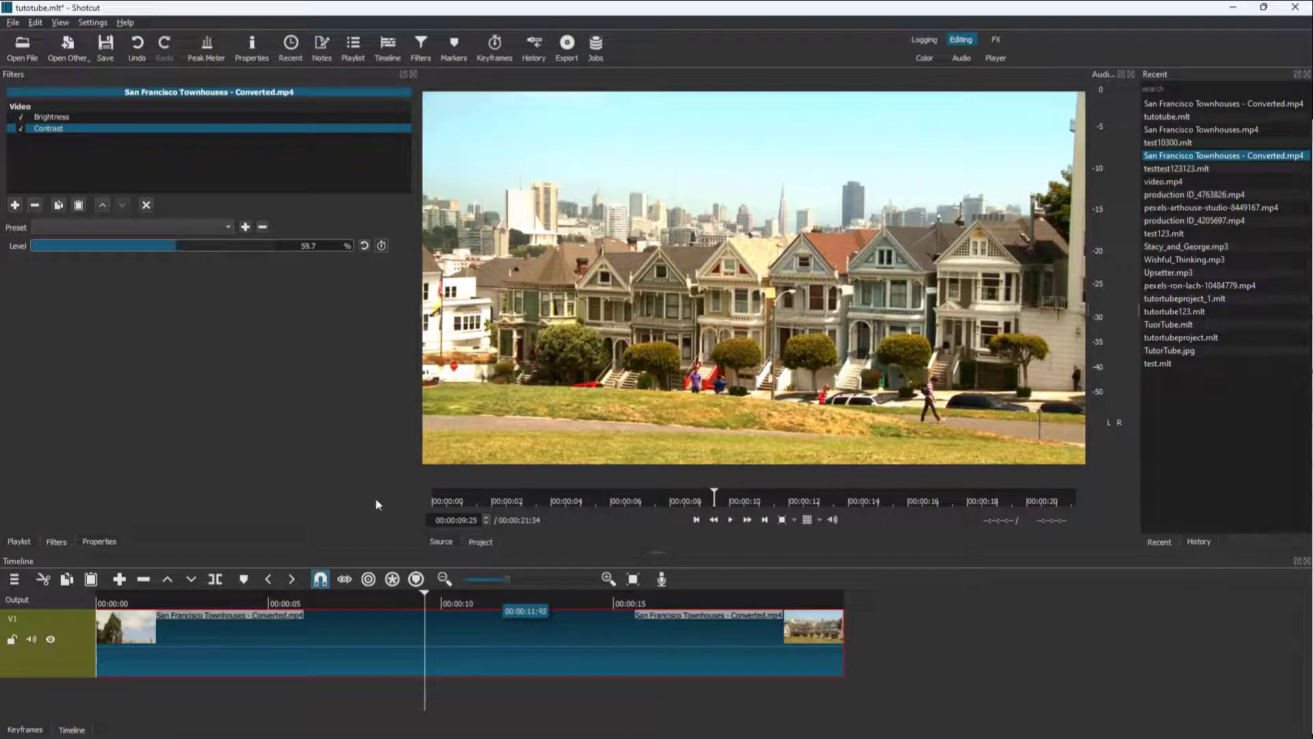
click(19, 117)
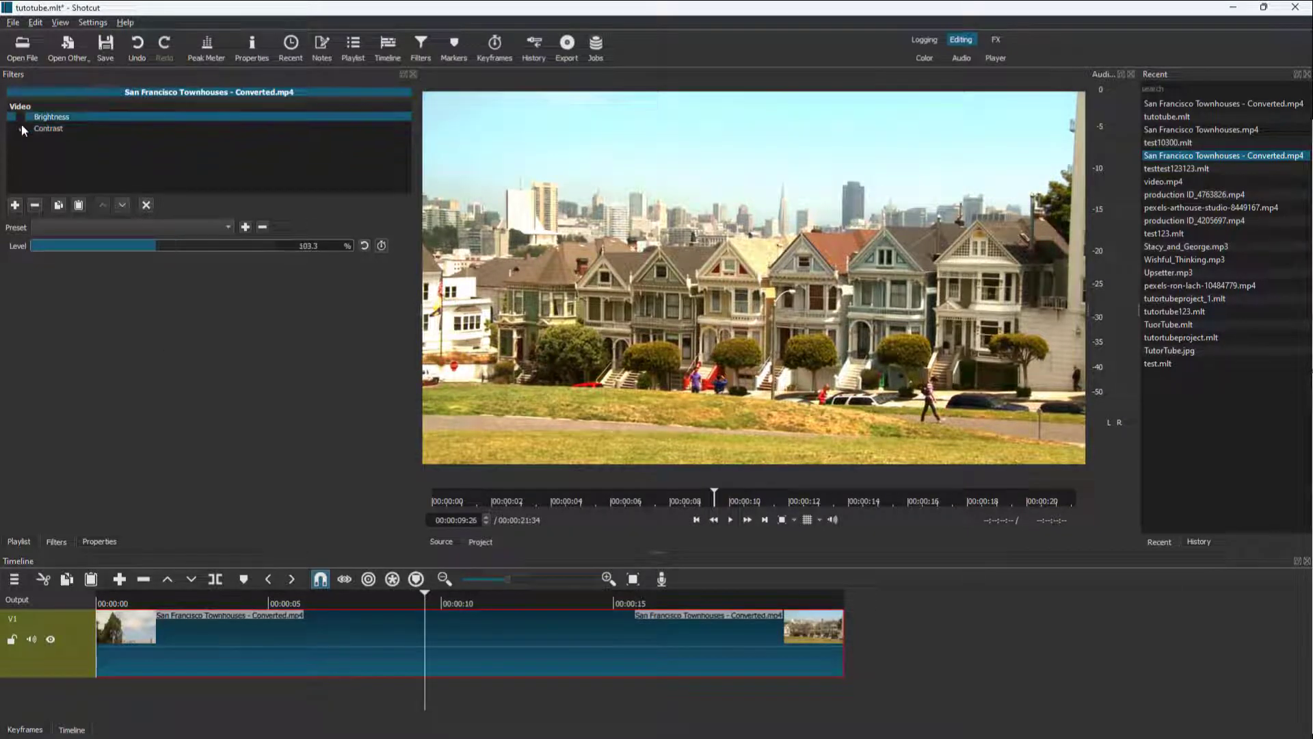
click(21, 127)
click(21, 127)
click(22, 127)
click(22, 128)
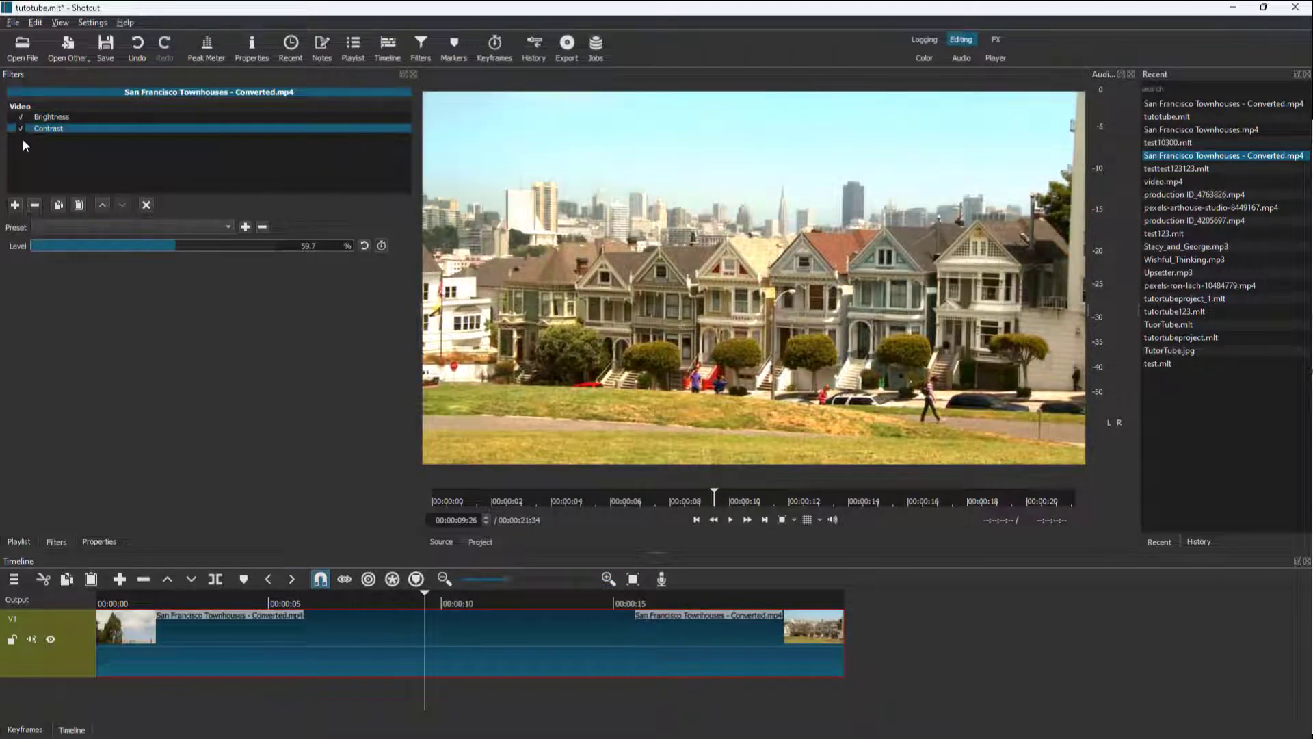
- Add a duplicate Contrast filter, remove it again, and return to the favourite filters list
click(15, 205)
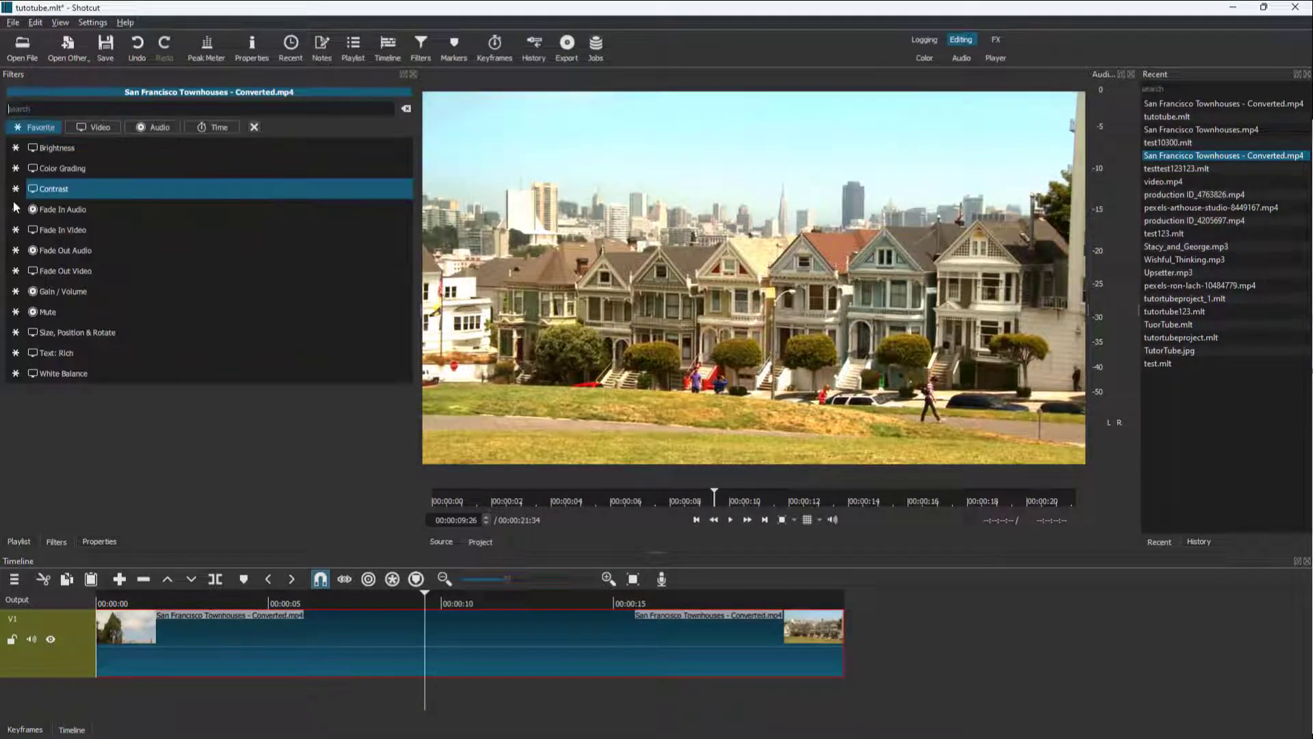
click(58, 187)
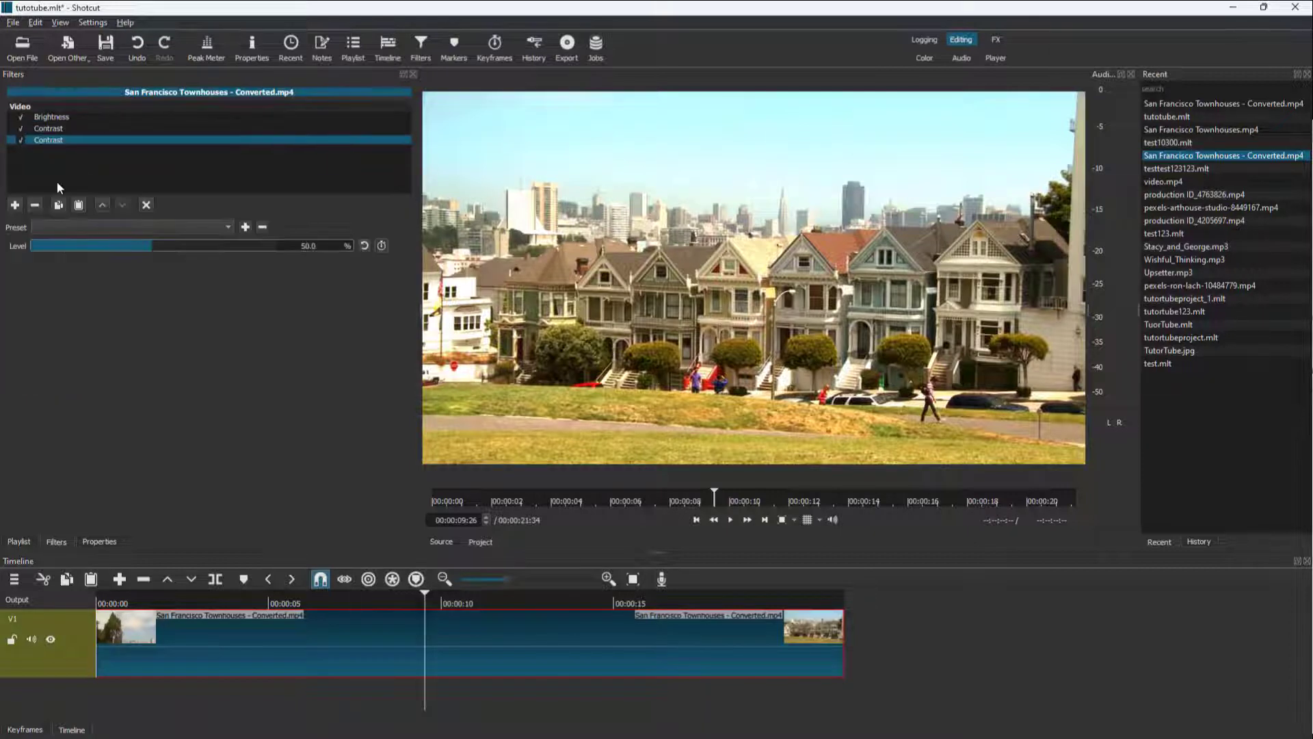
click(145, 204)
click(56, 140)
click(36, 205)
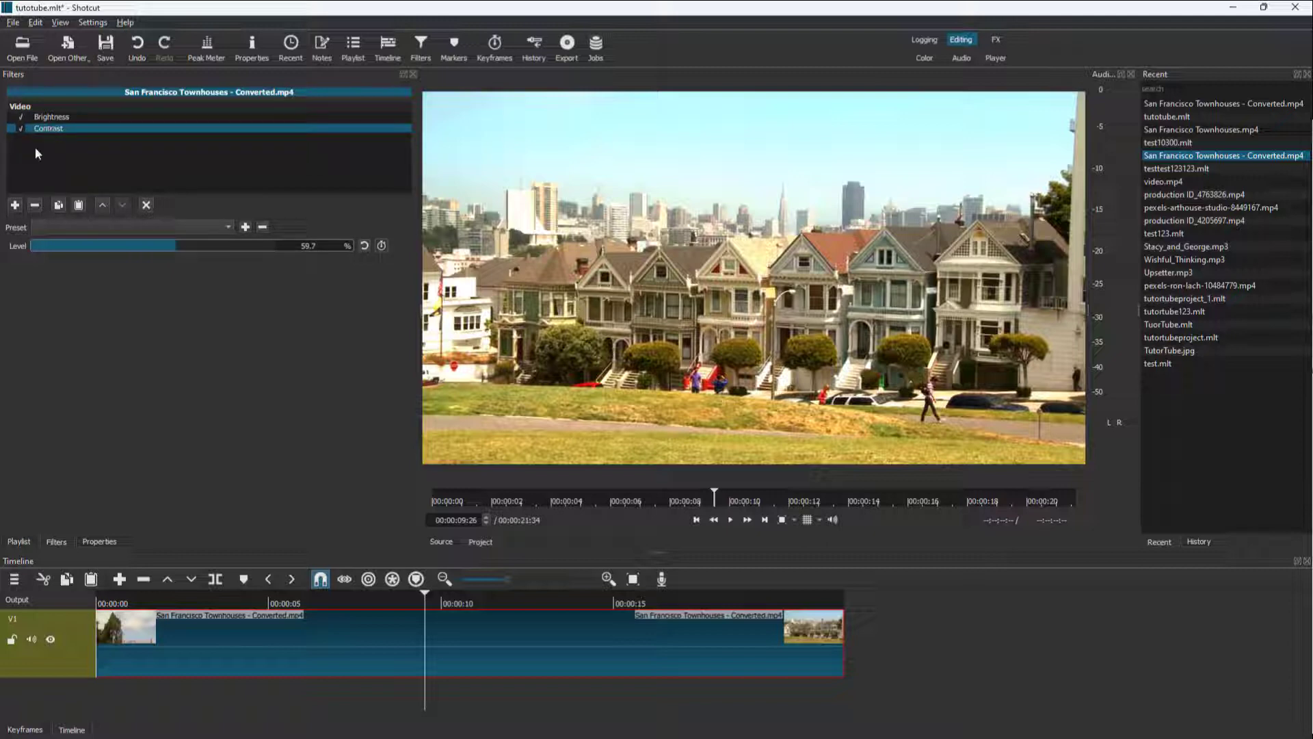
click(14, 205)
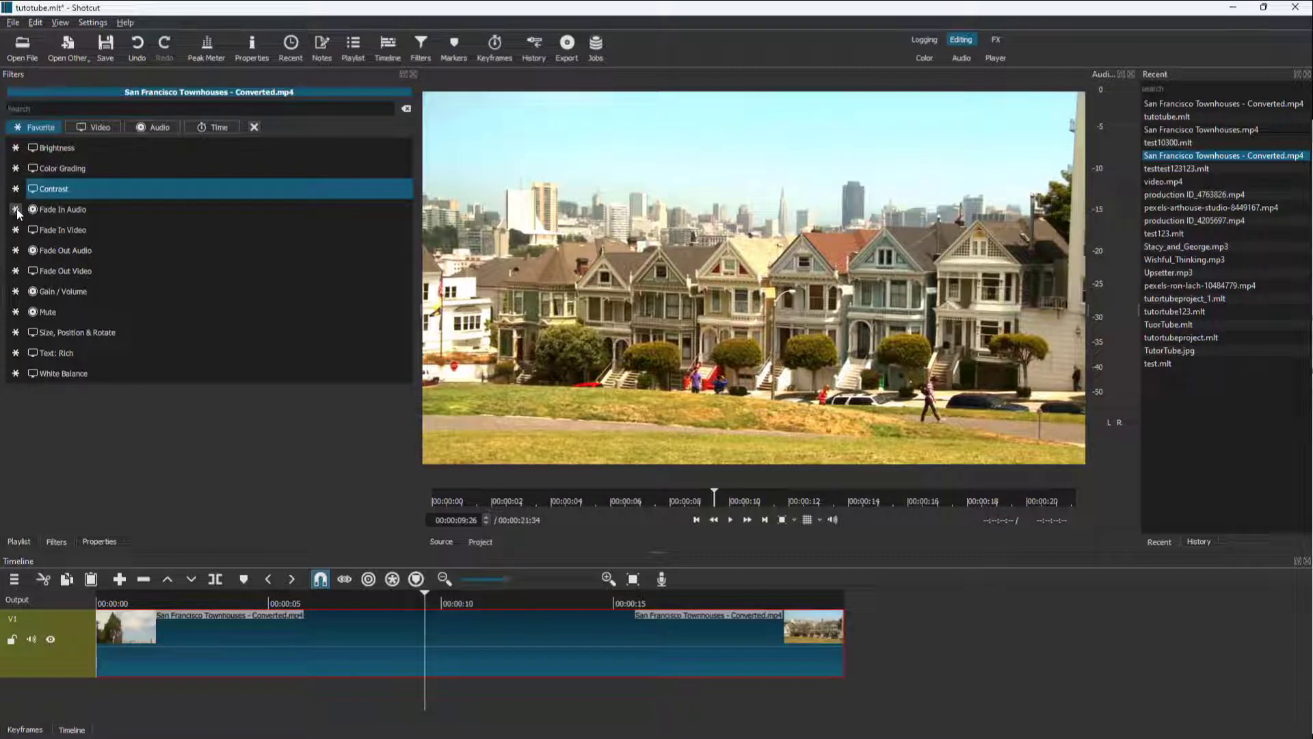
- Add Color Grading and push shadows (R -62.5%, G -60.3%), midtones and highlights toward teal
click(85, 174)
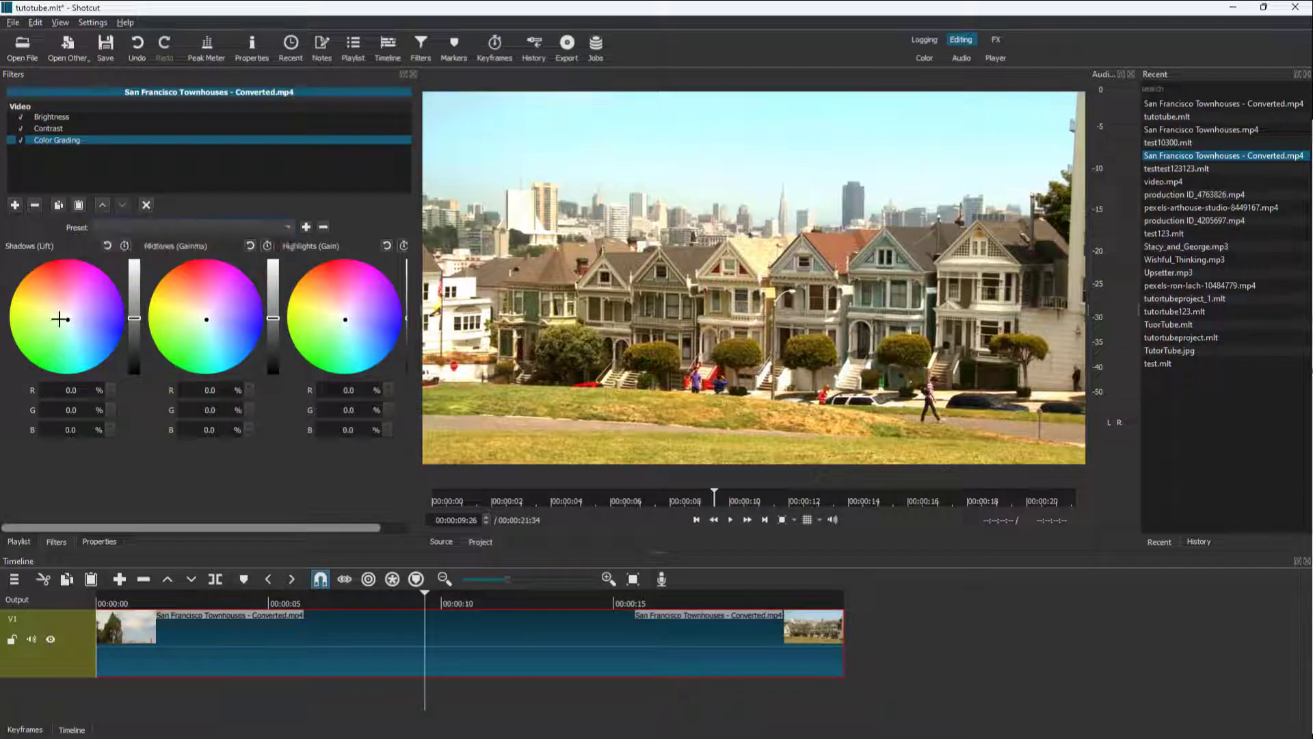
mouse_move(73, 321)
mouse_down()
mouse_move(60, 277)
mouse_move(76, 301)
mouse_move(80, 283)
mouse_move(51, 268)
mouse_move(59, 300)
mouse_move(73, 292)
mouse_move(54, 291)
mouse_move(73, 317)
mouse_move(55, 318)
mouse_move(83, 324)
mouse_up()
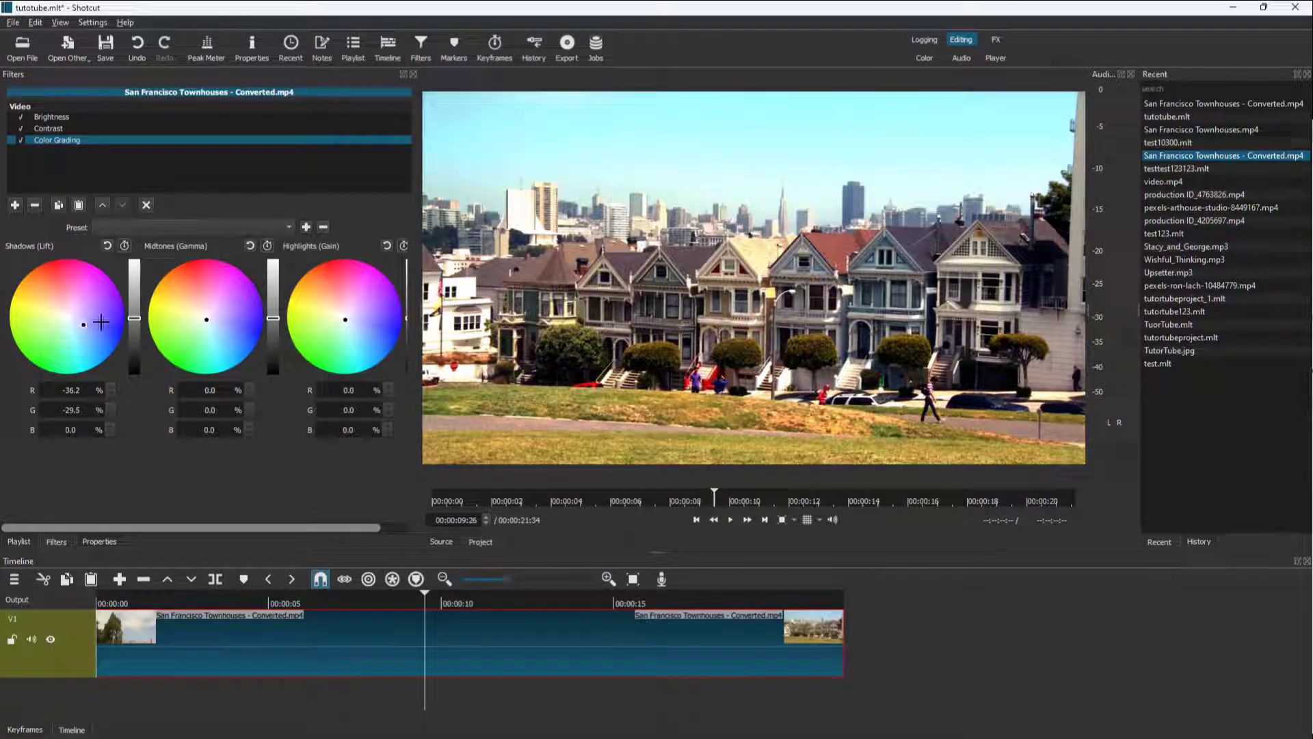
drag(216, 318, 207, 318)
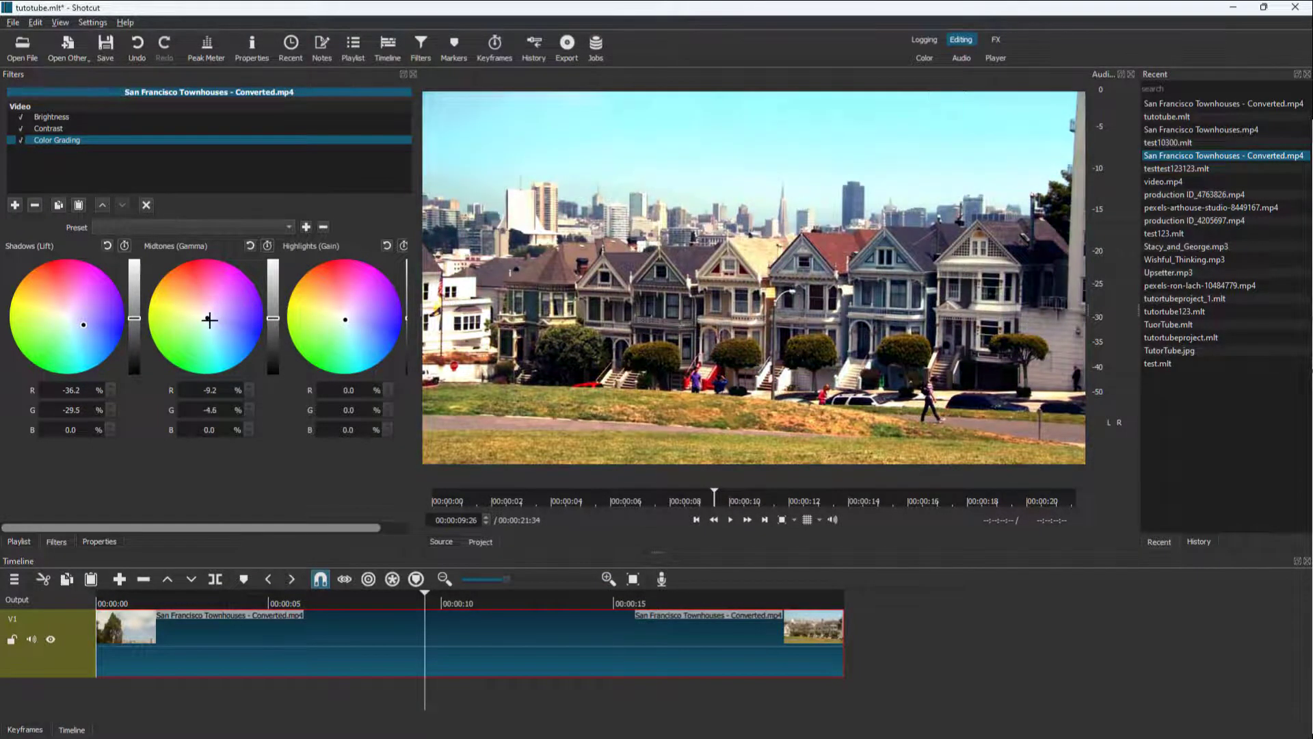
drag(211, 317, 203, 316)
mouse_move(350, 315)
mouse_down()
mouse_move(322, 349)
mouse_move(384, 317)
mouse_move(344, 319)
mouse_up()
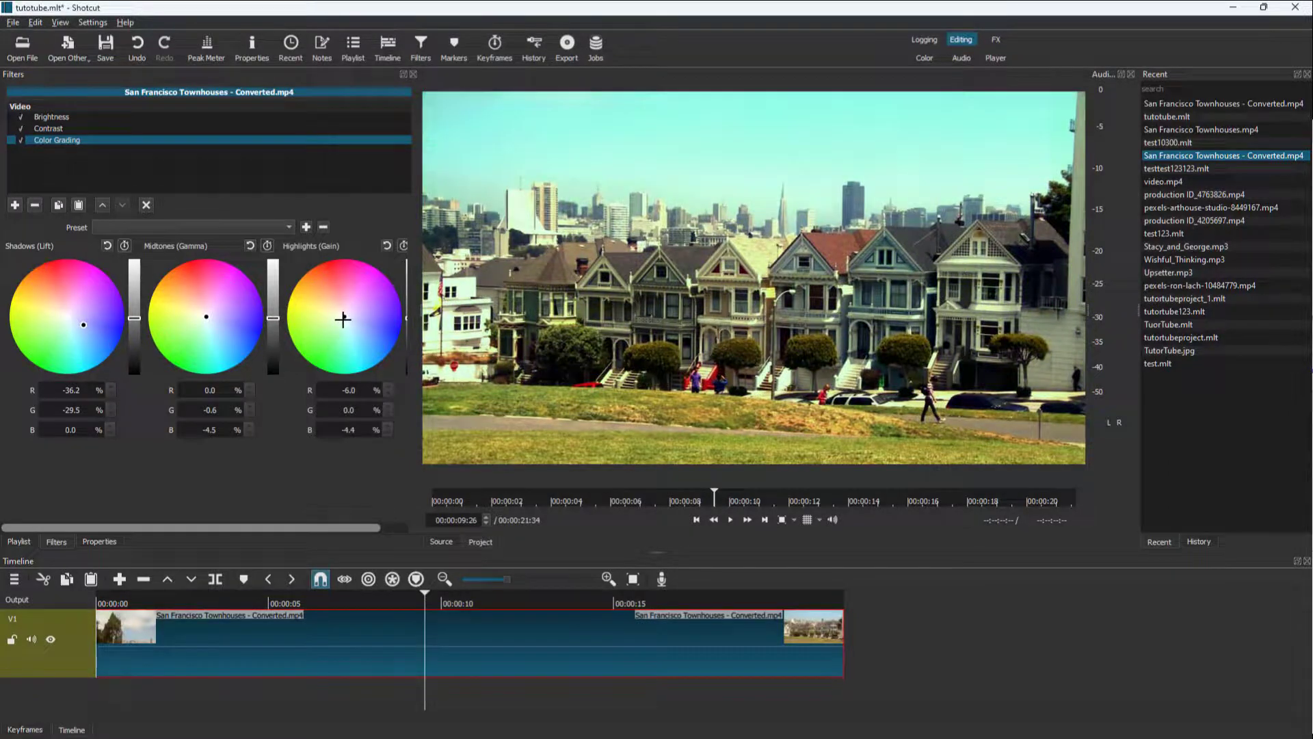
mouse_move(116, 331)
mouse_down()
mouse_move(99, 314)
mouse_move(83, 321)
mouse_move(111, 328)
mouse_move(100, 327)
mouse_up()
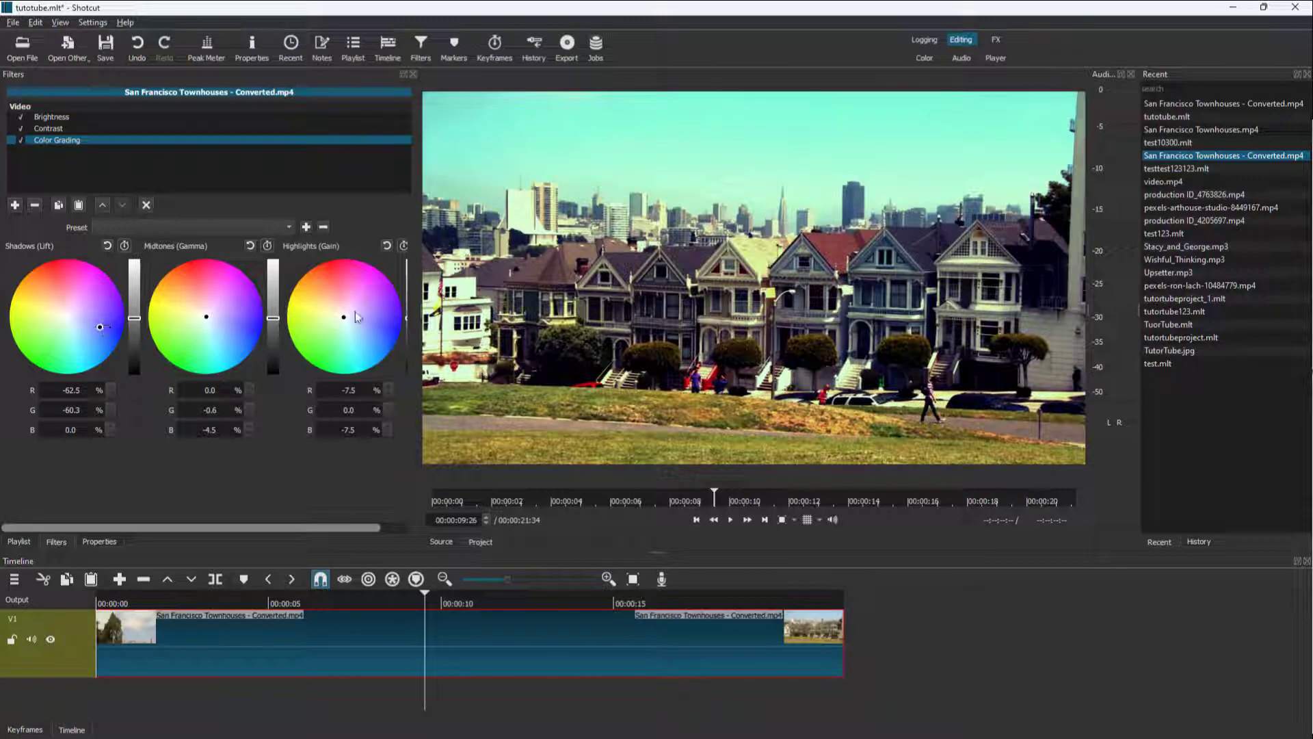
click(15, 205)
click(108, 125)
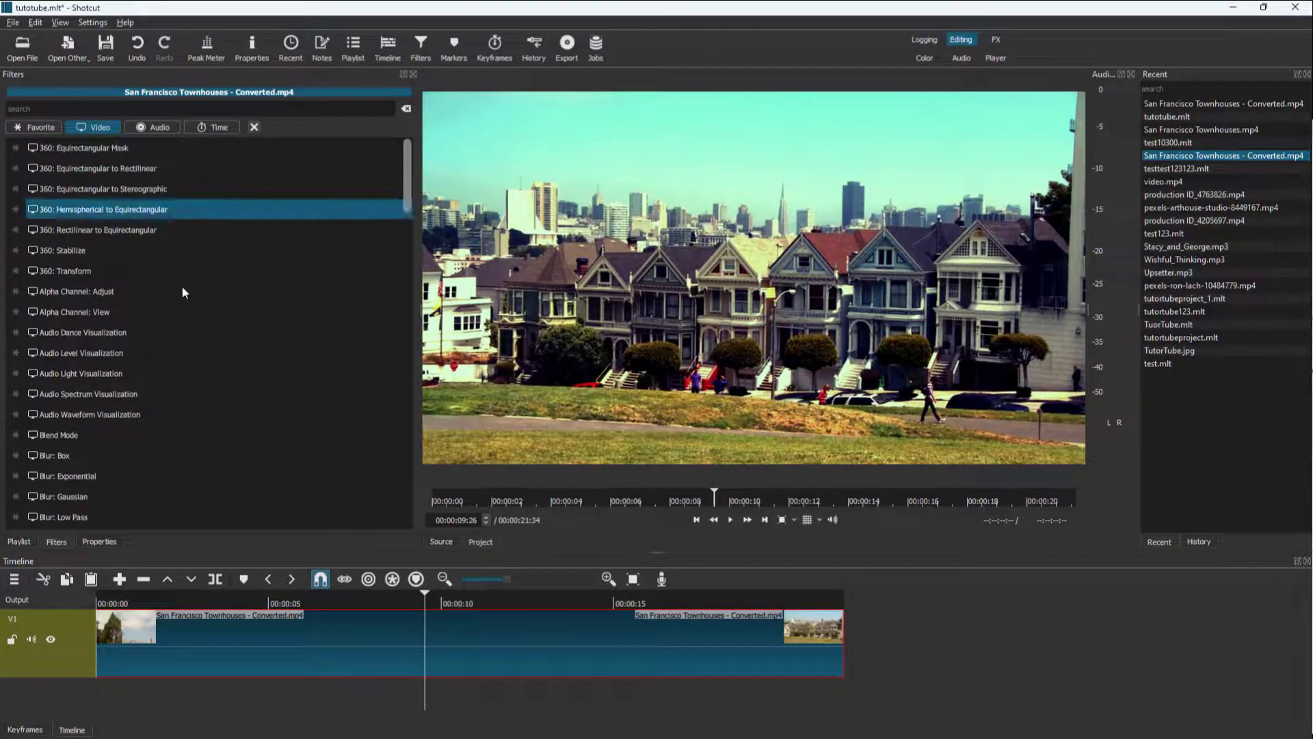
scroll(155, 342, down, 8)
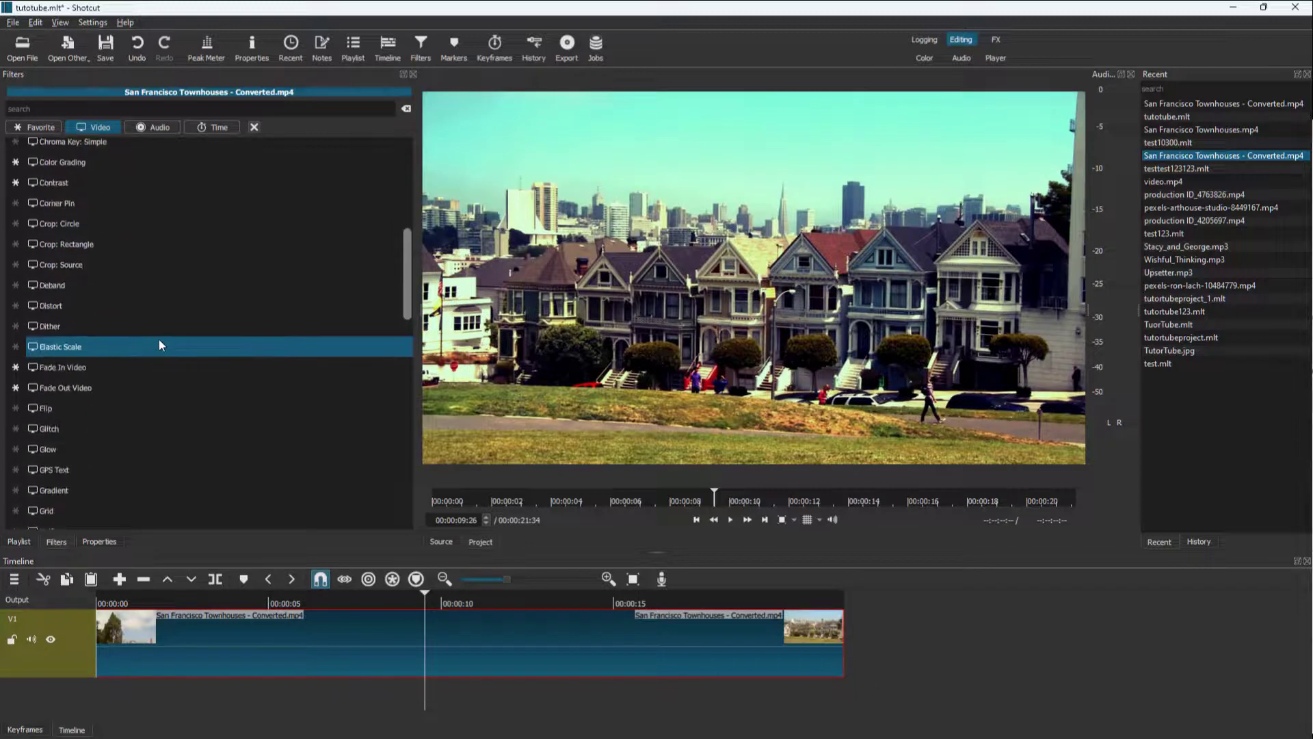
scroll(147, 277, down, 3)
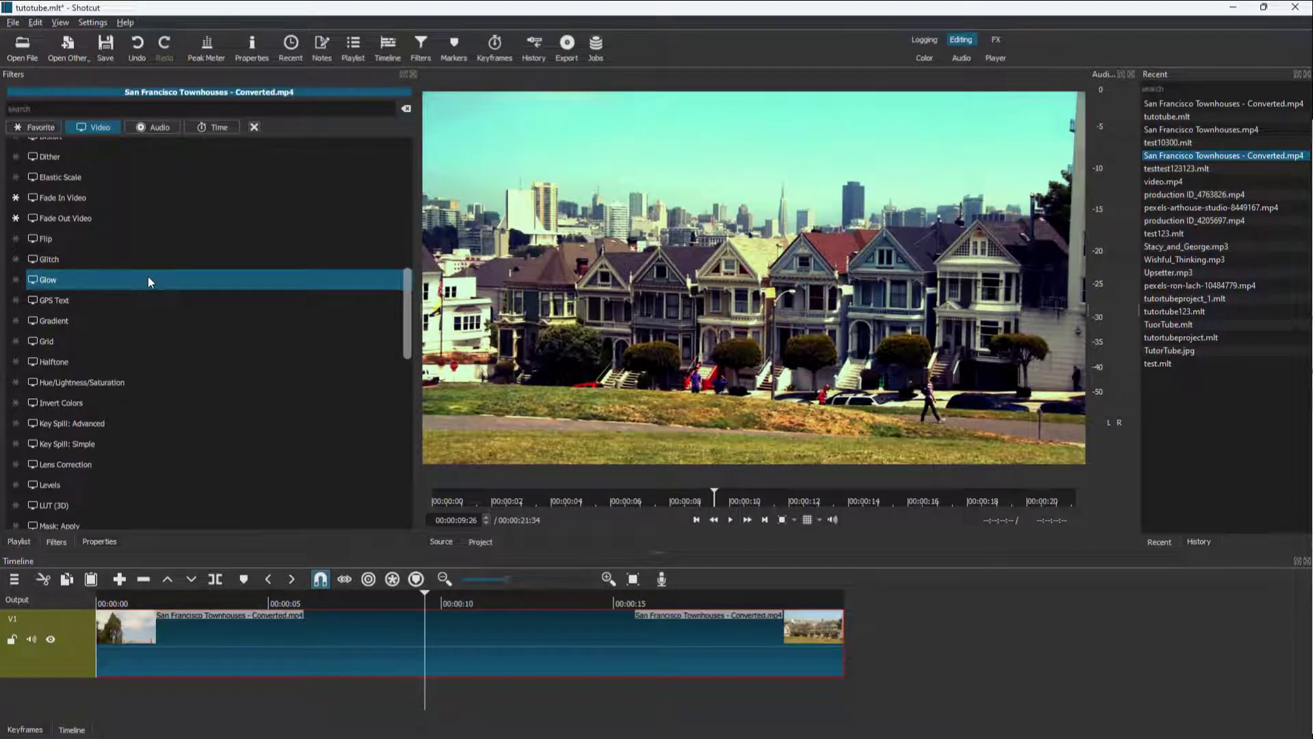
click(60, 281)
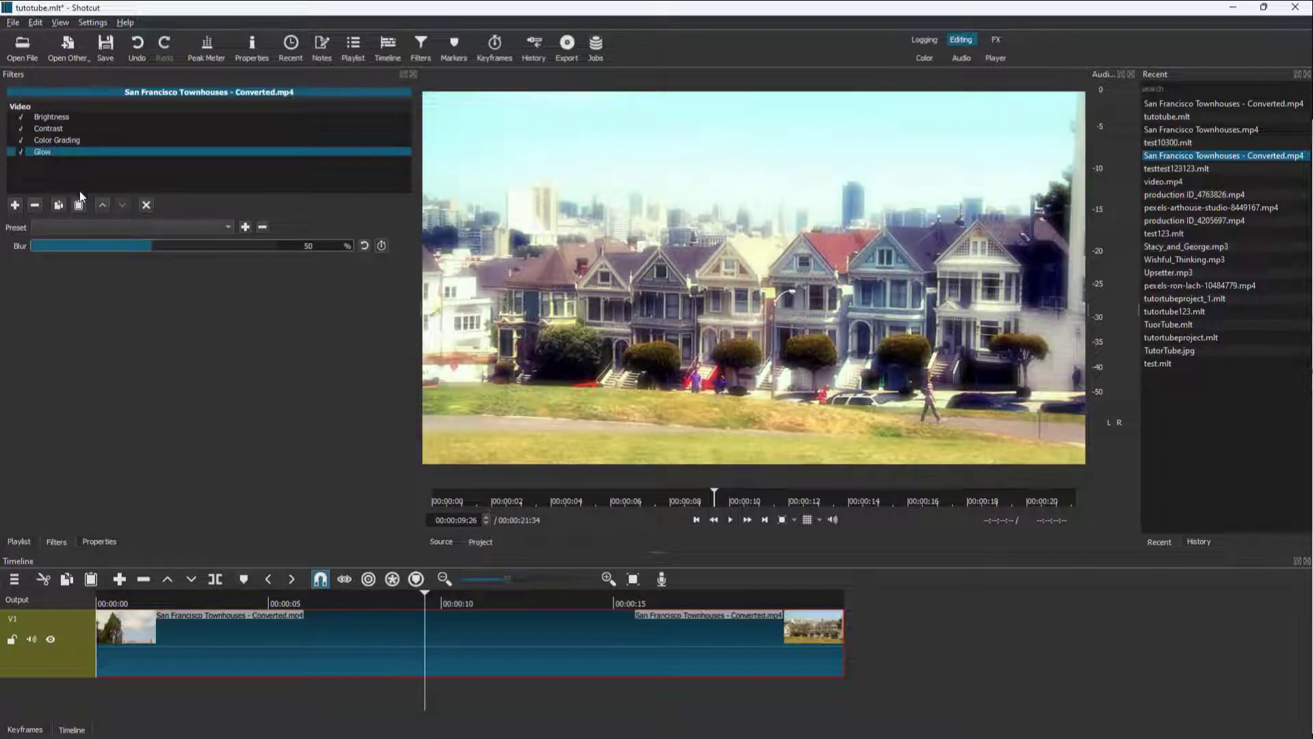
drag(148, 244, 50, 249)
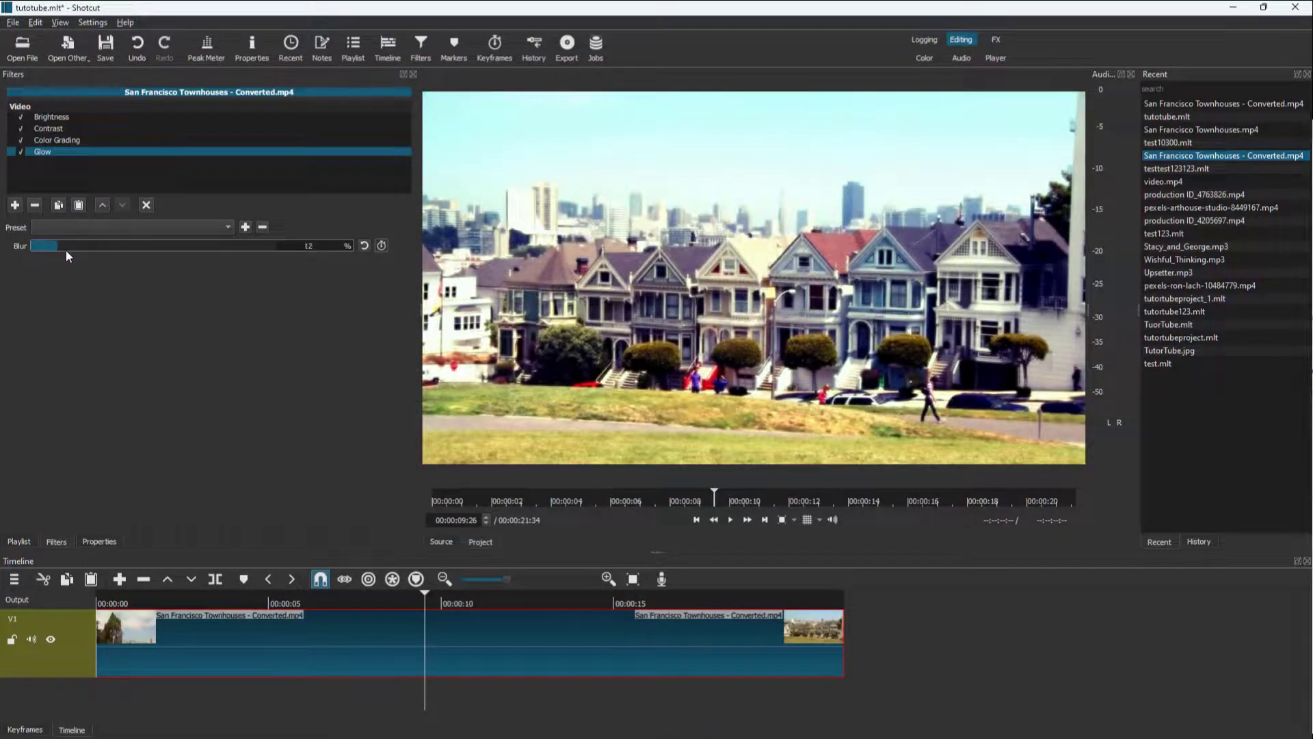
click(120, 228)
click(133, 241)
drag(162, 241, 100, 250)
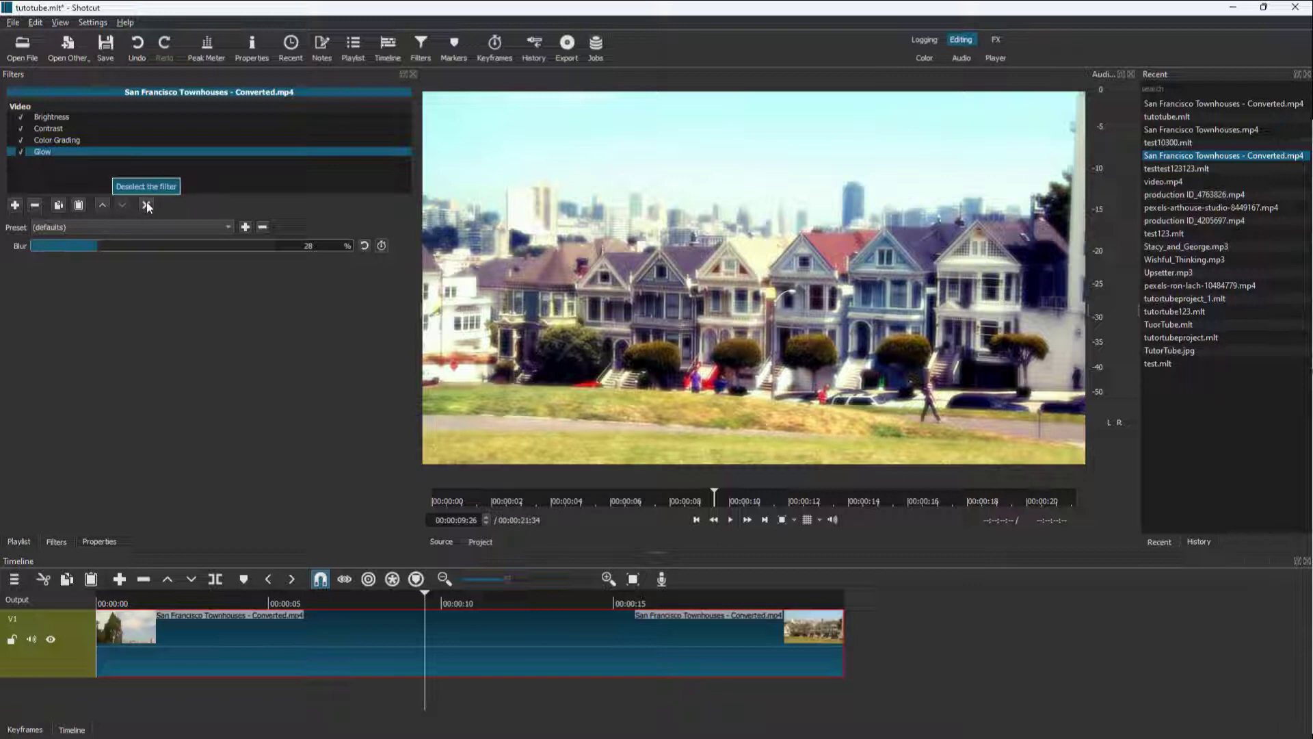
- Remove the Glow filter and add a second Brightness filter at level 148.1
click(36, 205)
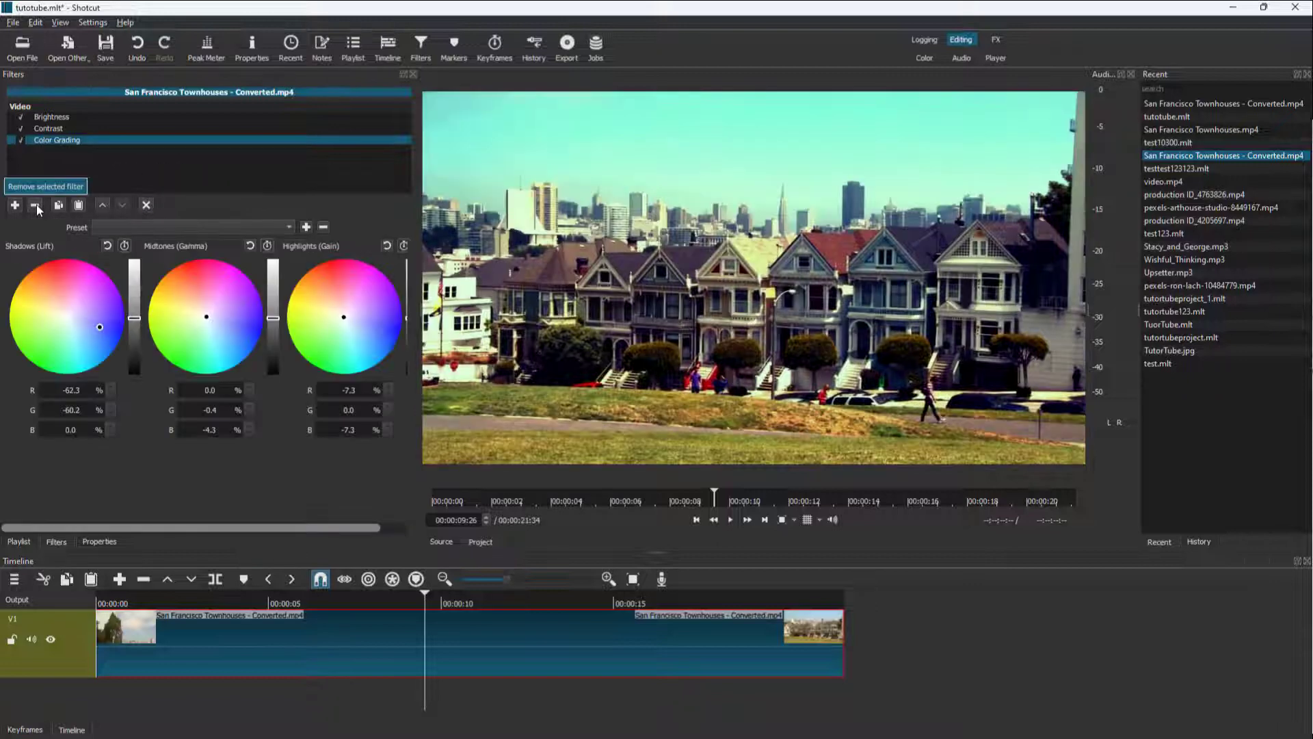
click(14, 204)
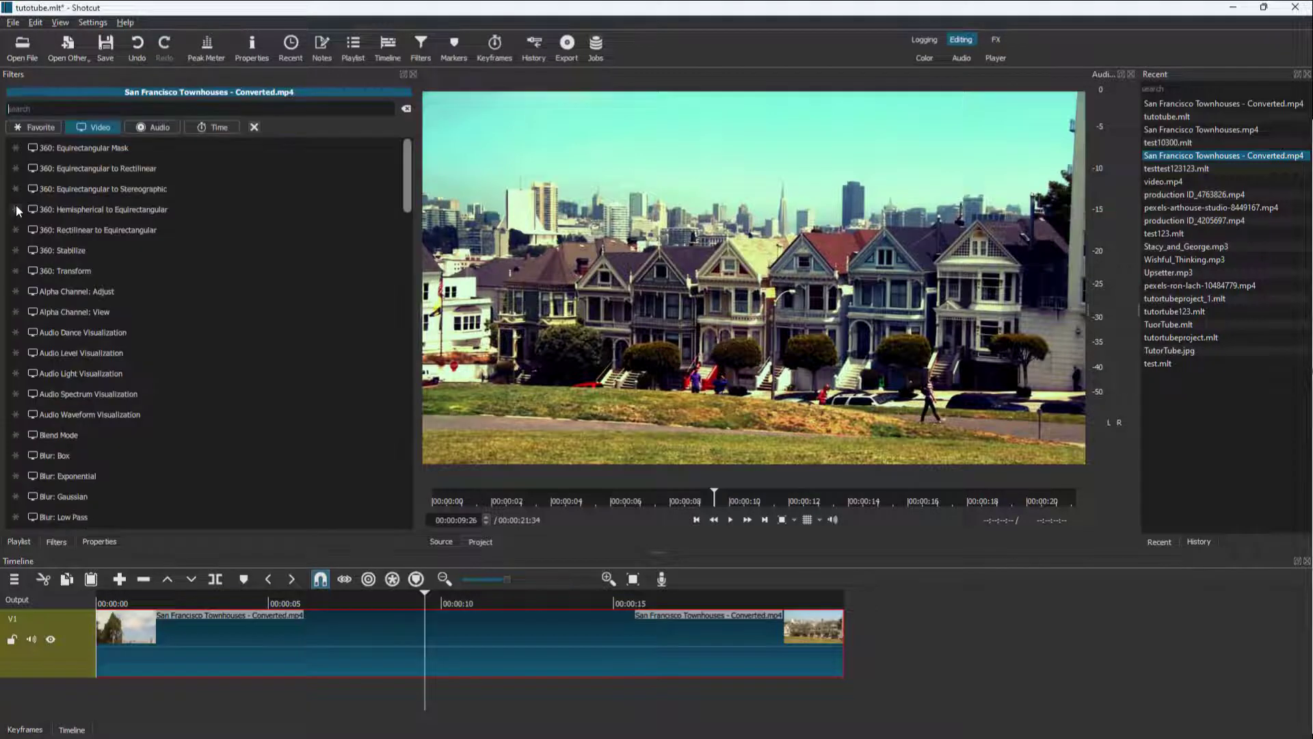
click(28, 127)
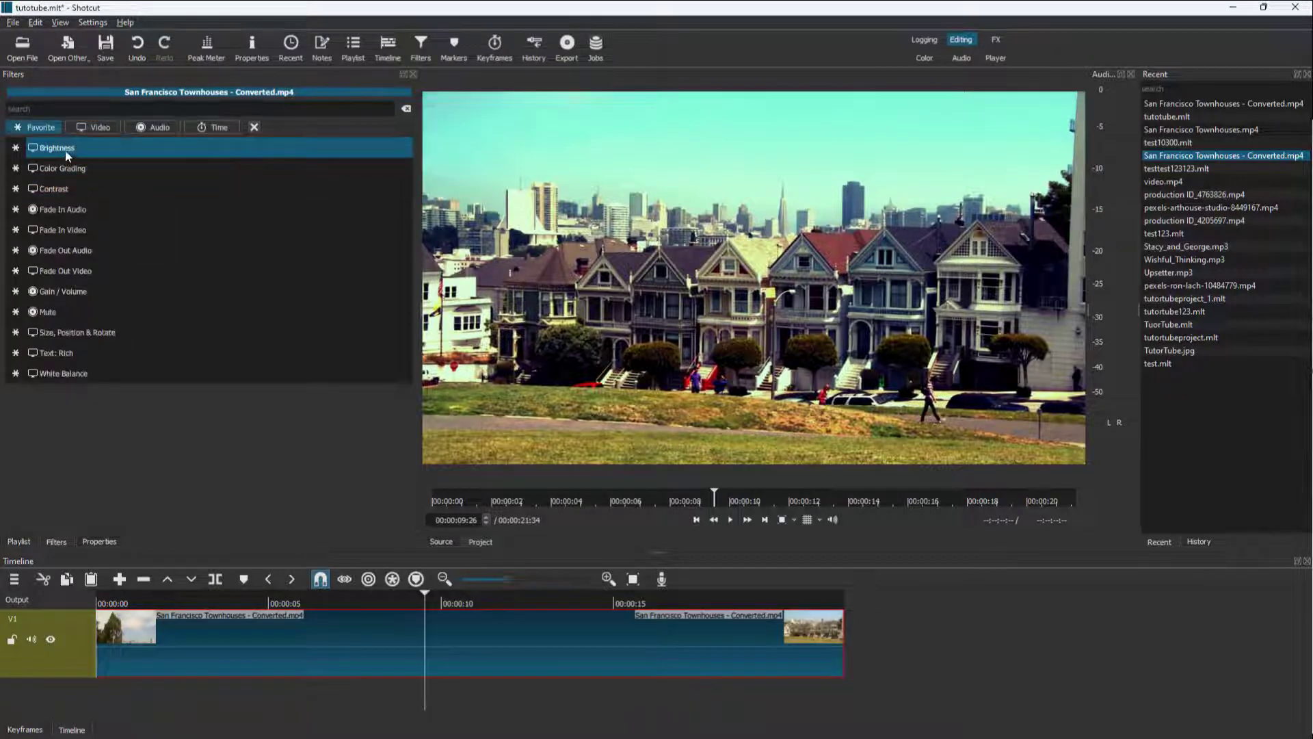
click(64, 149)
drag(150, 245, 214, 246)
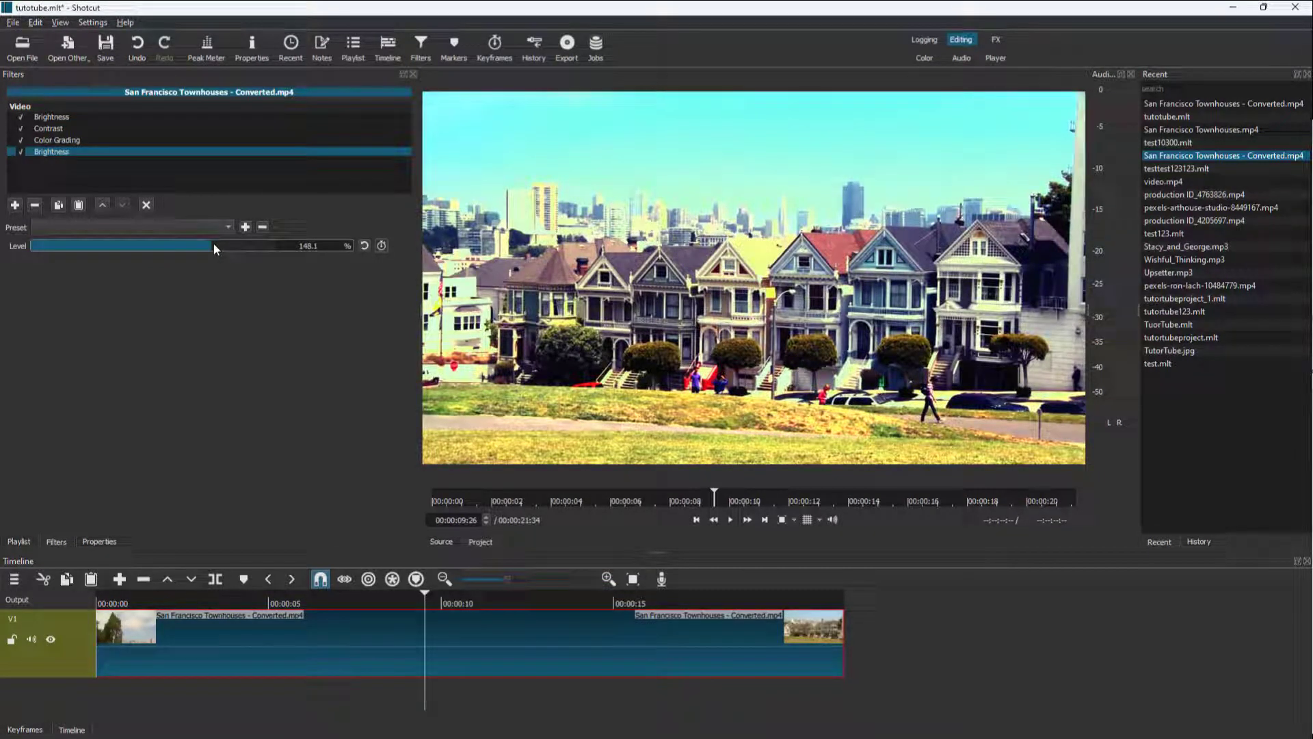
- Switch off the first Brightness, Contrast and Color Grading filters to view the original footage
click(21, 120)
click(21, 118)
click(21, 141)
click(21, 152)
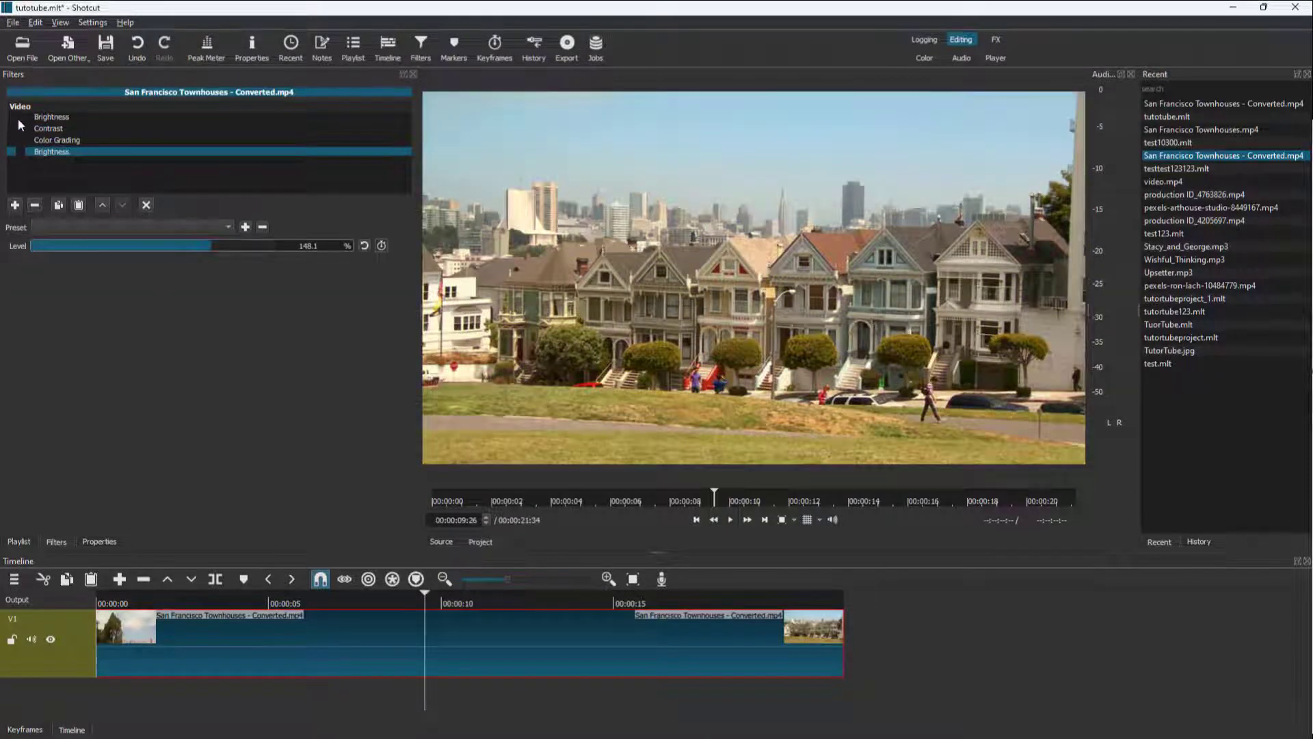
- Re-enable Brightness, Contrast, Color Grading and Brightness, then play the clip from about 4 s
click(22, 118)
click(21, 128)
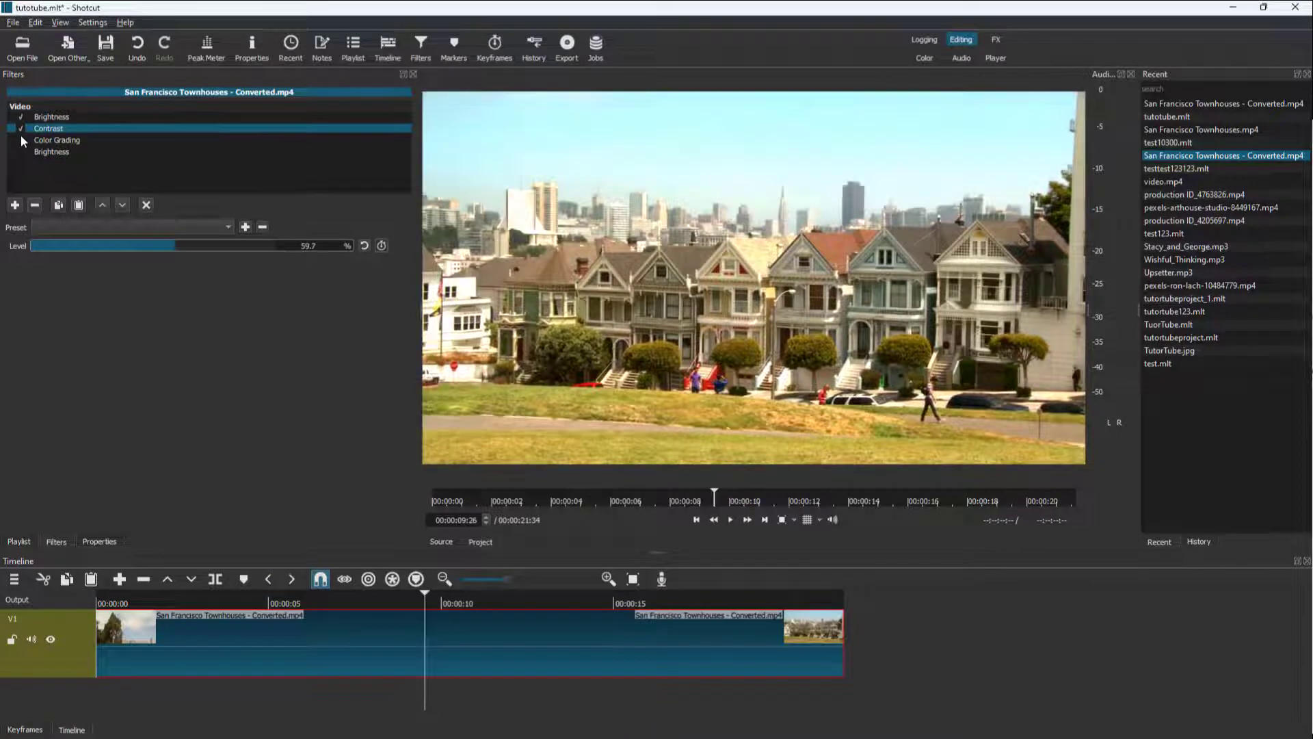
click(21, 140)
click(22, 152)
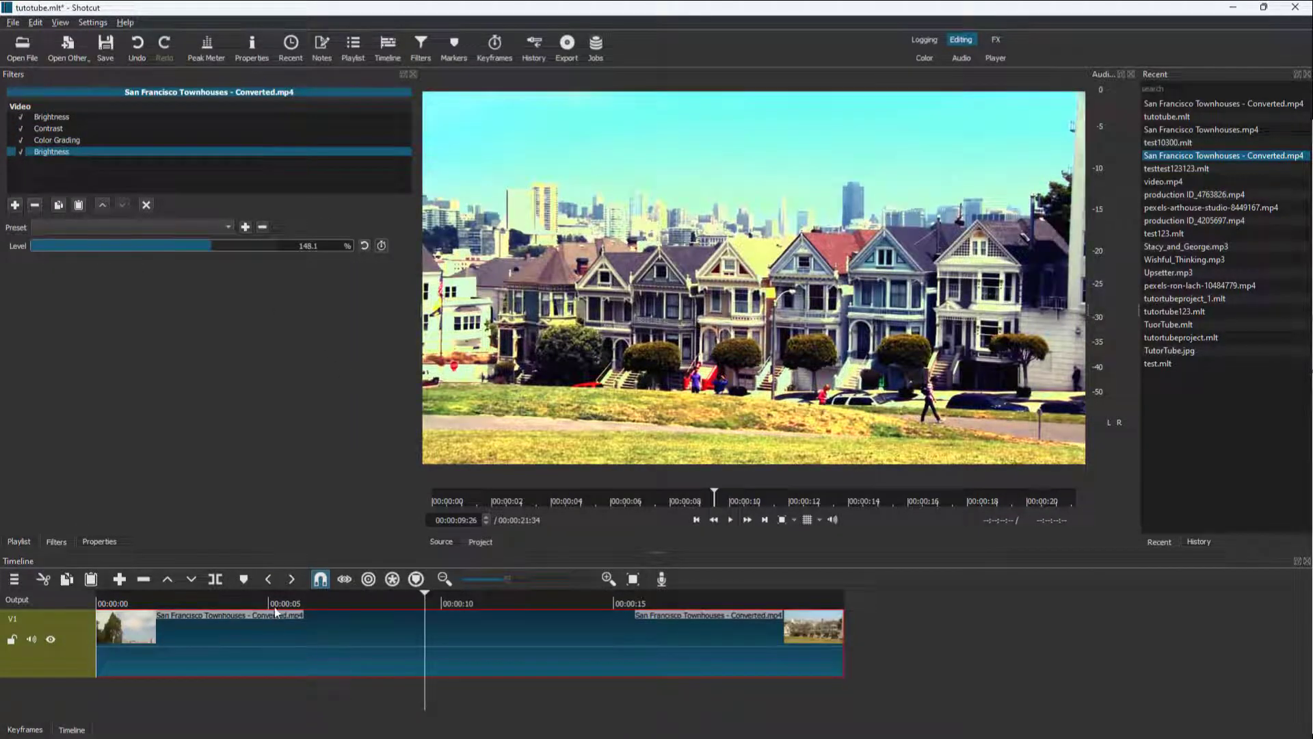
drag(277, 602, 235, 603)
key(space)
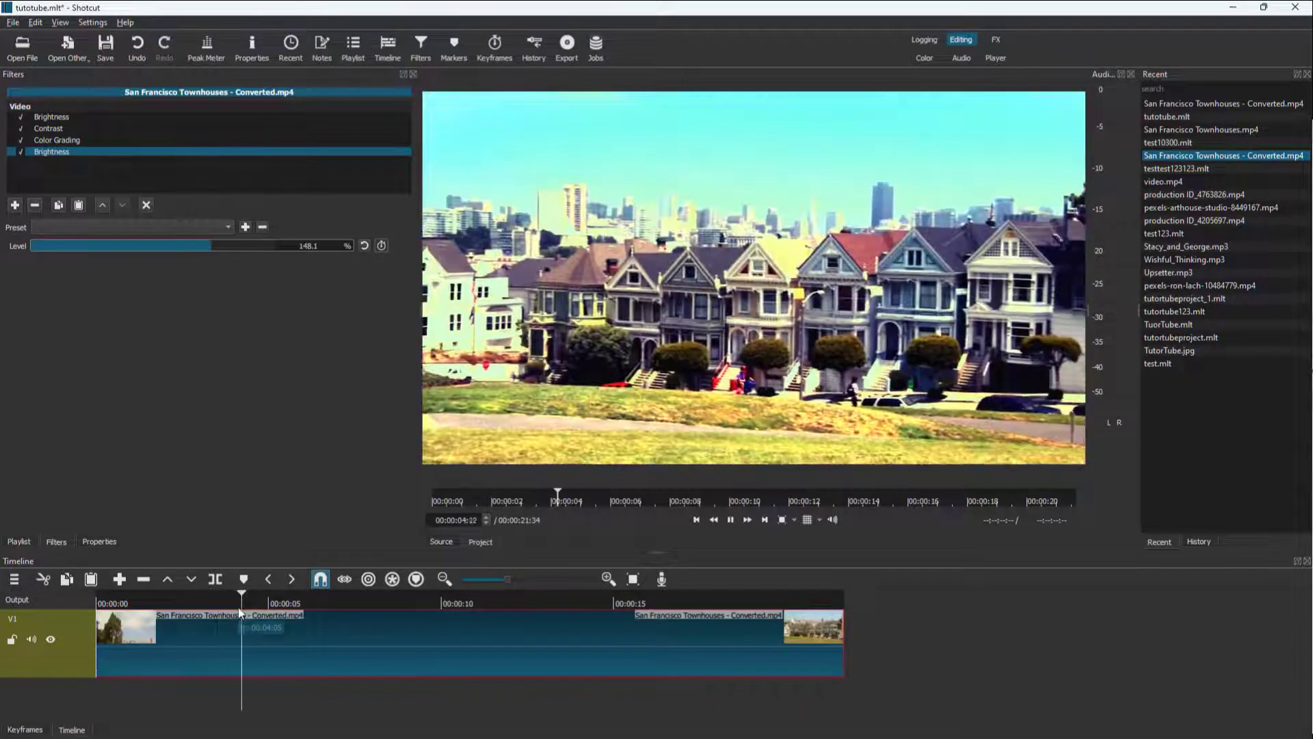